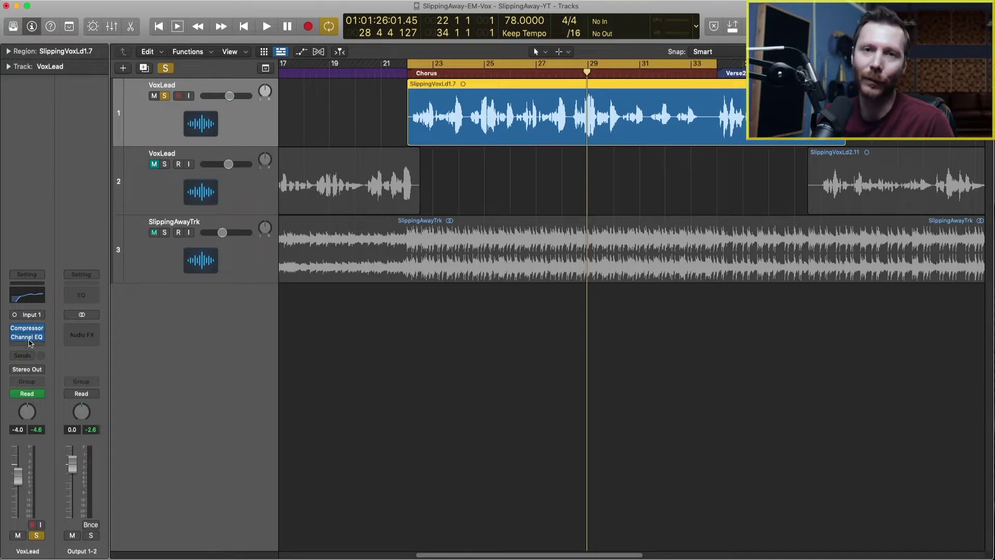
# Insert a mono-to-stereo Space Designer reverb directly on the first VoxLead channel, below its Channel EQ.
pyautogui.moveTo(30, 339)
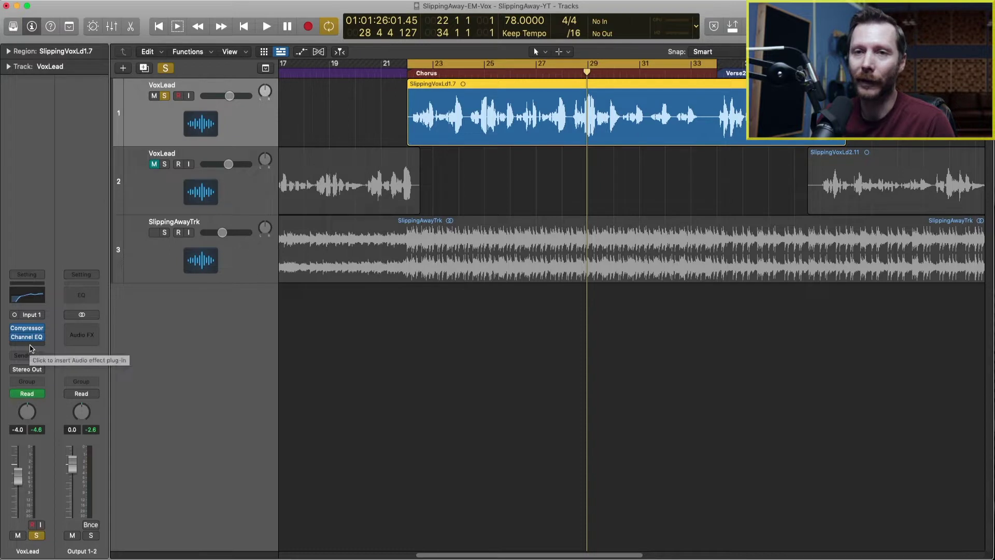
pyautogui.click(31, 347)
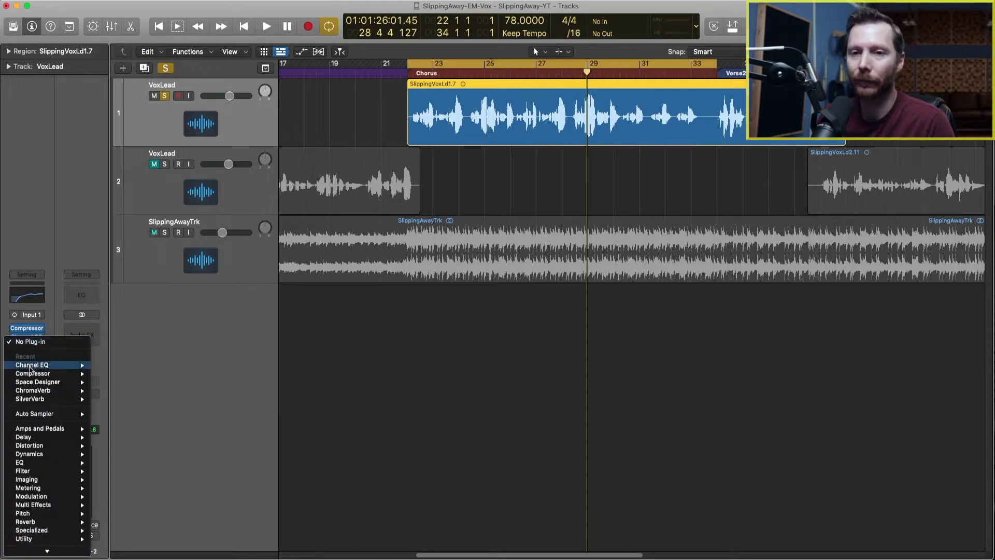
pyautogui.moveTo(39, 523)
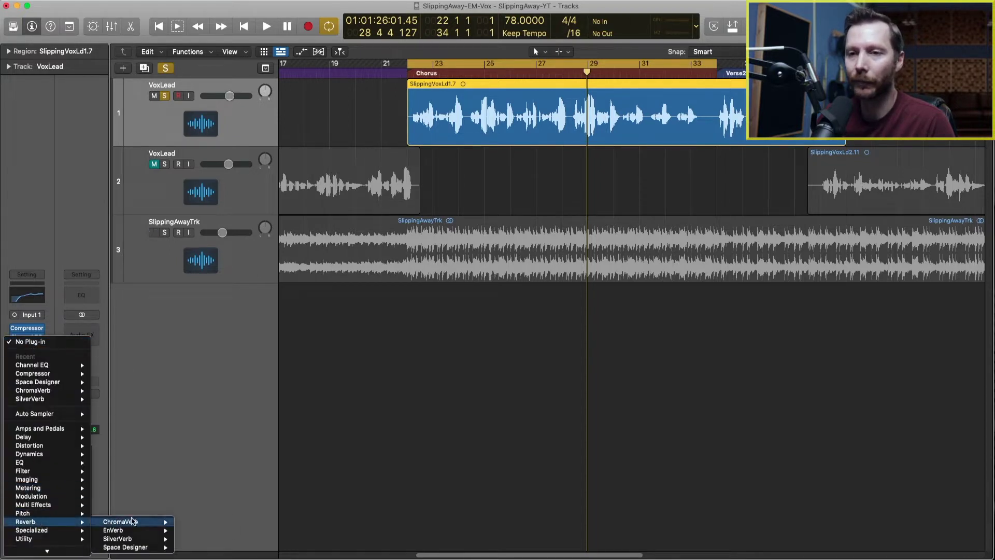
pyautogui.moveTo(129, 548)
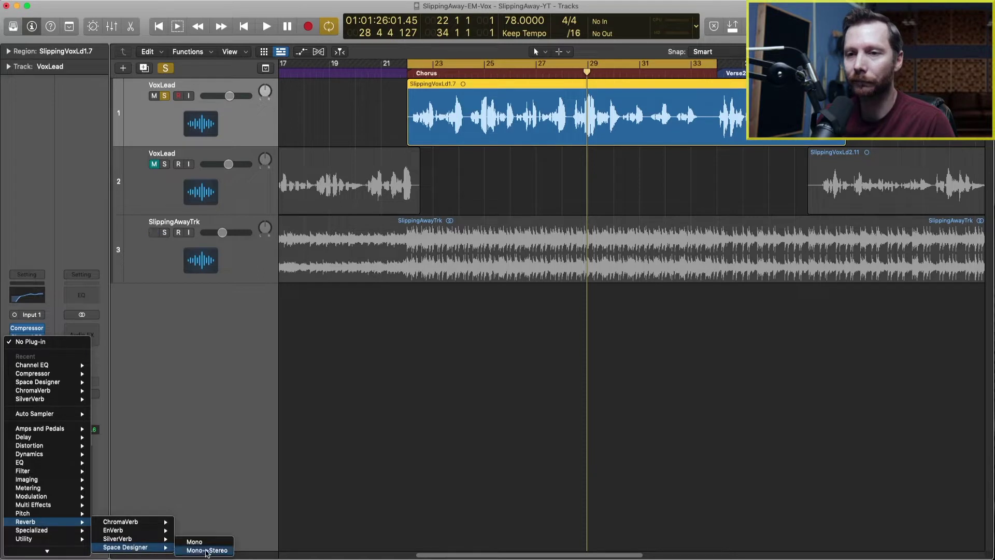
pyautogui.click(207, 550)
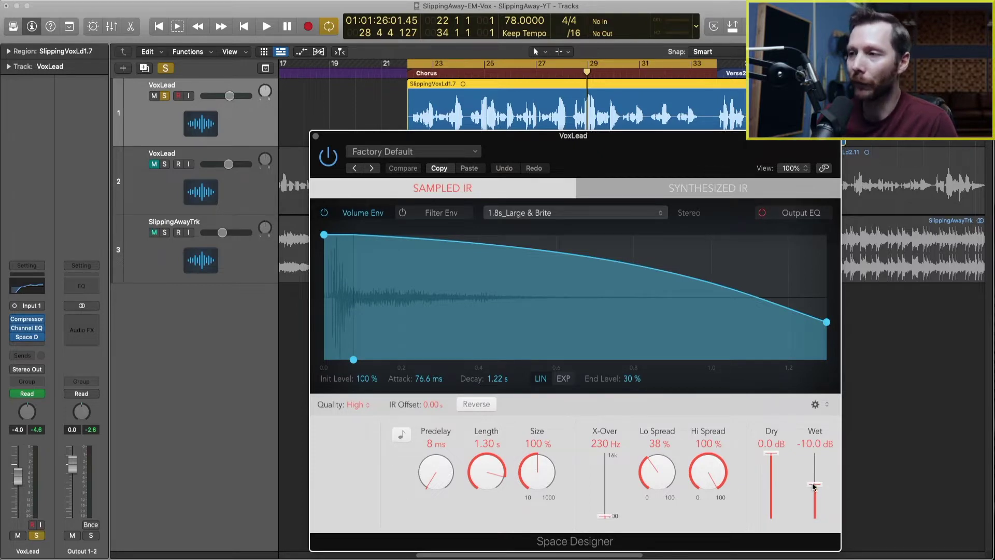
# Adjust the reverb balance in Space Designer, keeping Dry at 0.0 dB and setting Wet to -11.5 dB.
pyautogui.moveTo(813, 486)
pyautogui.mouseDown()
pyautogui.moveTo(814, 511)
pyautogui.moveTo(812, 467)
pyautogui.moveTo(809, 487)
pyautogui.mouseUp()
pyautogui.moveTo(770, 455)
pyautogui.mouseDown()
pyautogui.moveTo(771, 505)
pyautogui.moveTo(767, 454)
pyautogui.mouseUp()
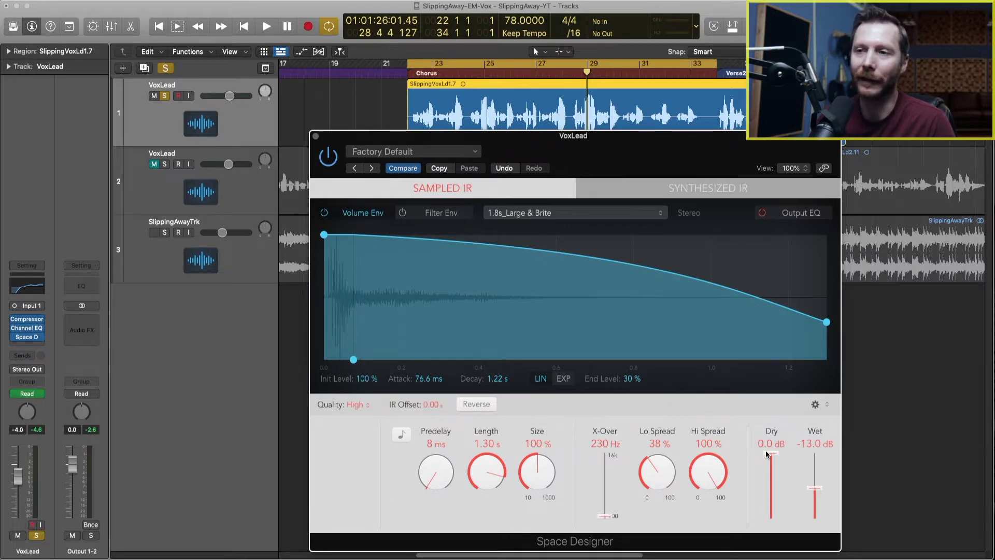
pyautogui.moveTo(816, 489)
pyautogui.mouseDown()
pyautogui.moveTo(812, 507)
pyautogui.moveTo(812, 488)
pyautogui.mouseUp()
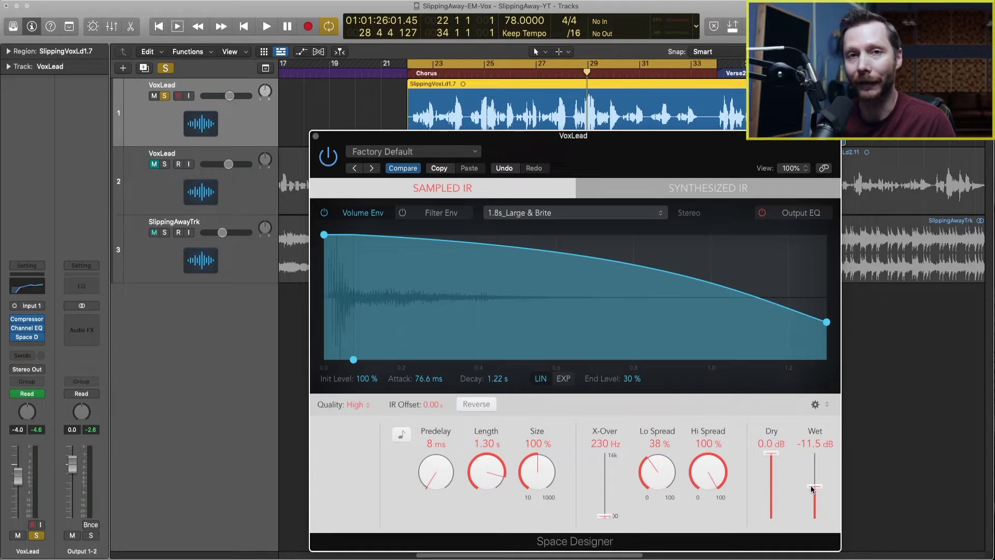
# Close the Space Designer window and remove the plug-in from the VoxLead channel.
pyautogui.click(317, 138)
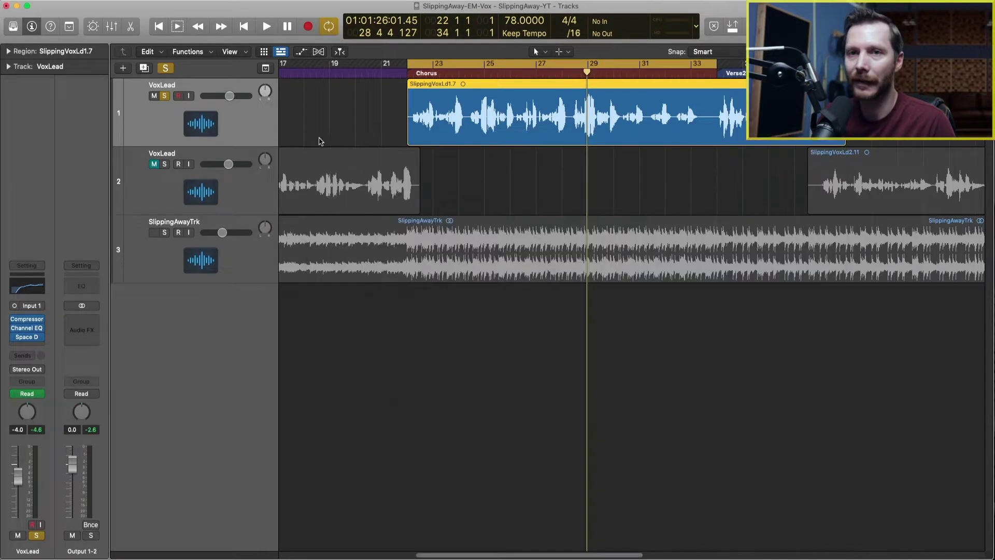
pyautogui.click(41, 339)
pyautogui.click(60, 339)
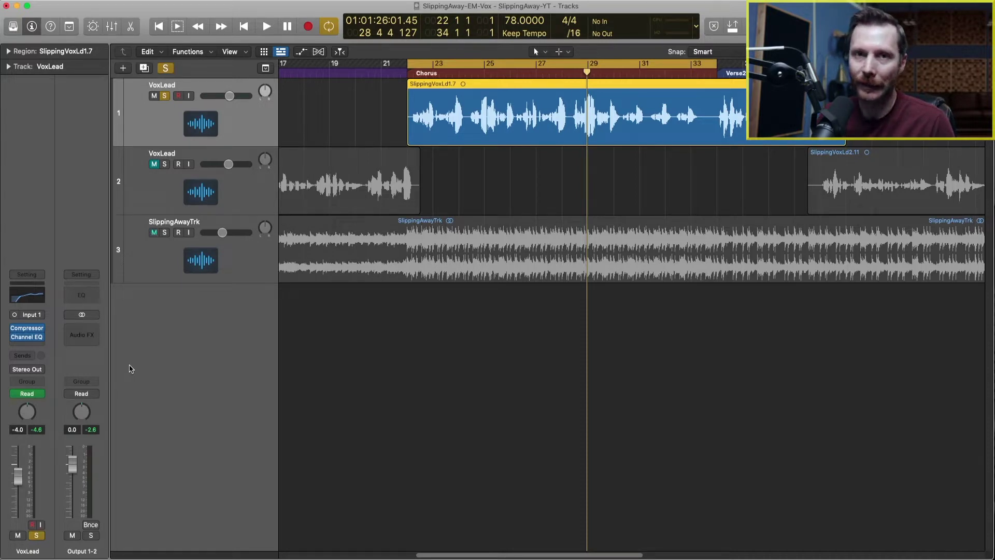
# Show the mixer and add a send to Bus 1 on the first VoxLead channel.
pyautogui.press('x')
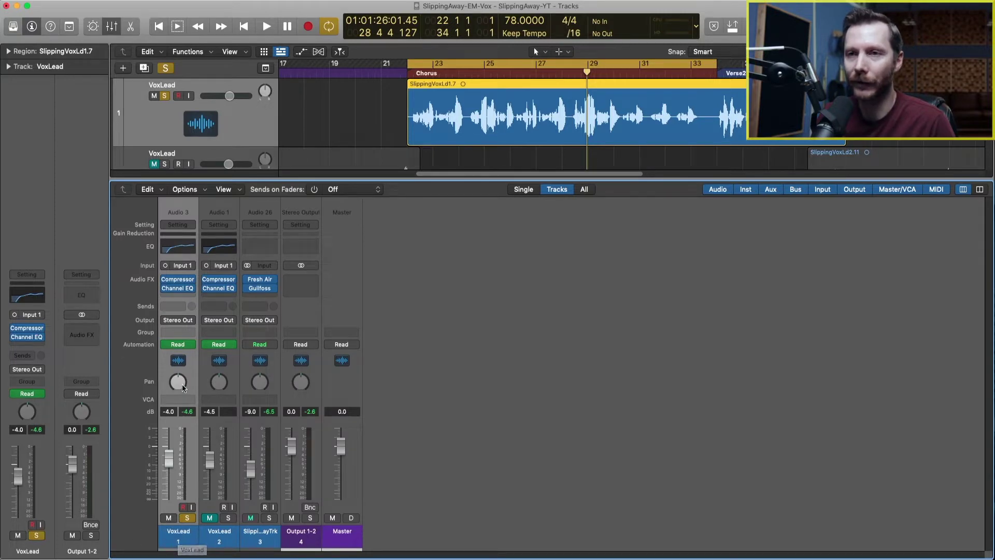
pyautogui.click(178, 308)
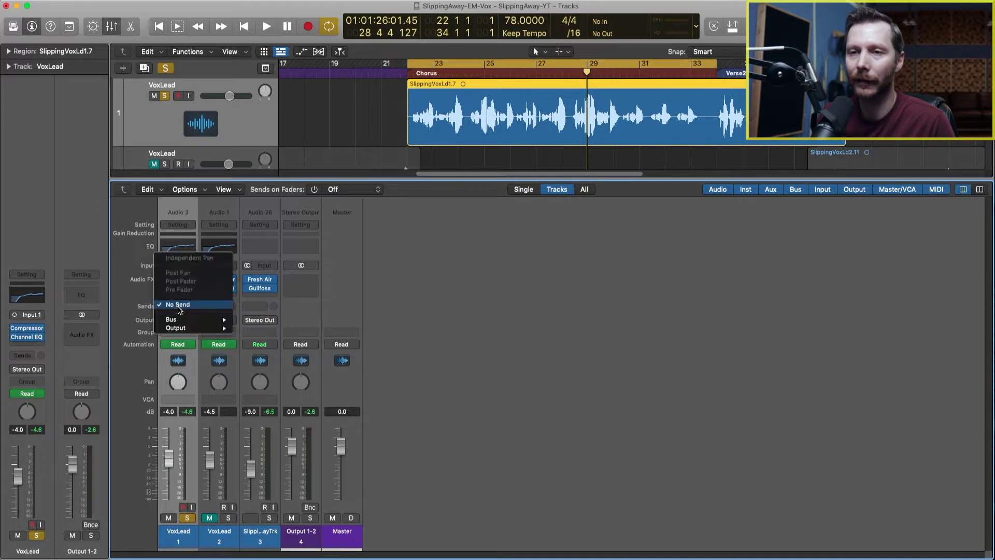
pyautogui.moveTo(176, 324)
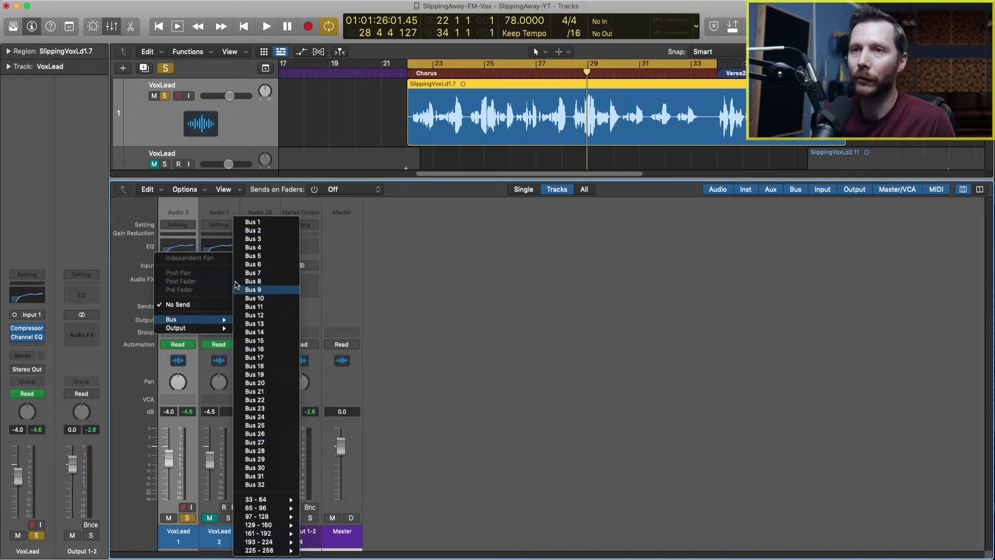
pyautogui.moveTo(217, 319)
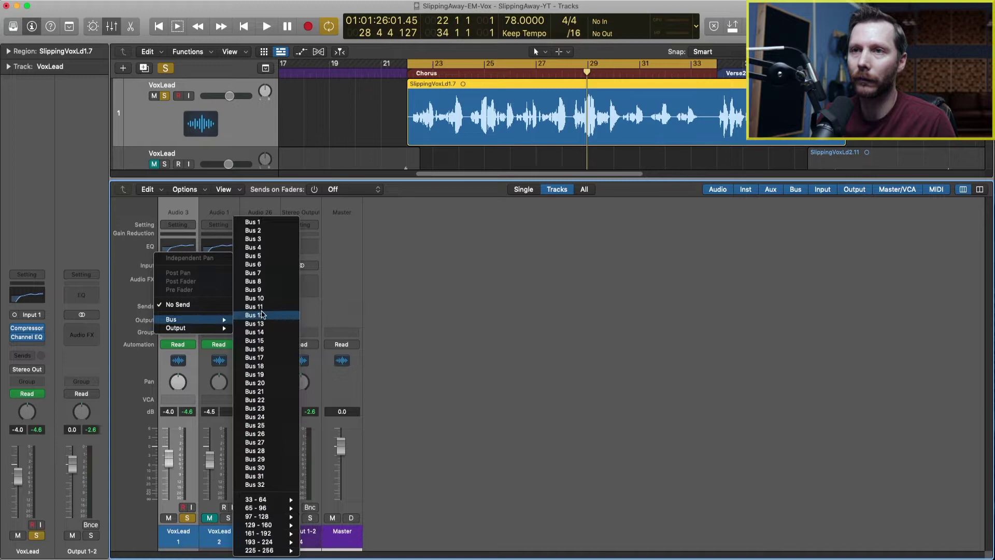
pyautogui.click(266, 223)
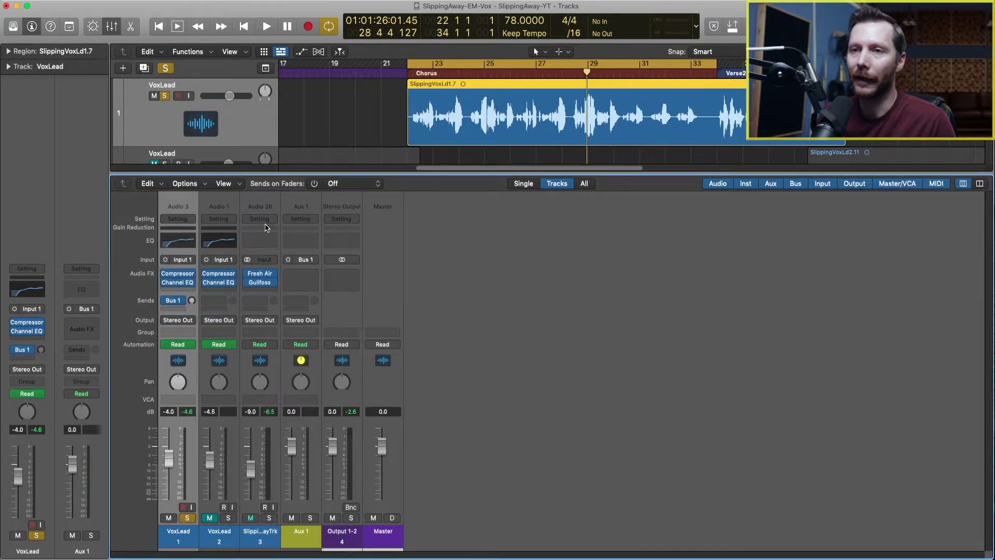
# Insert a mono-to-stereo Space Designer on the Aux 1 channel and switch the channel's input format to stereo.
pyautogui.click(300, 533)
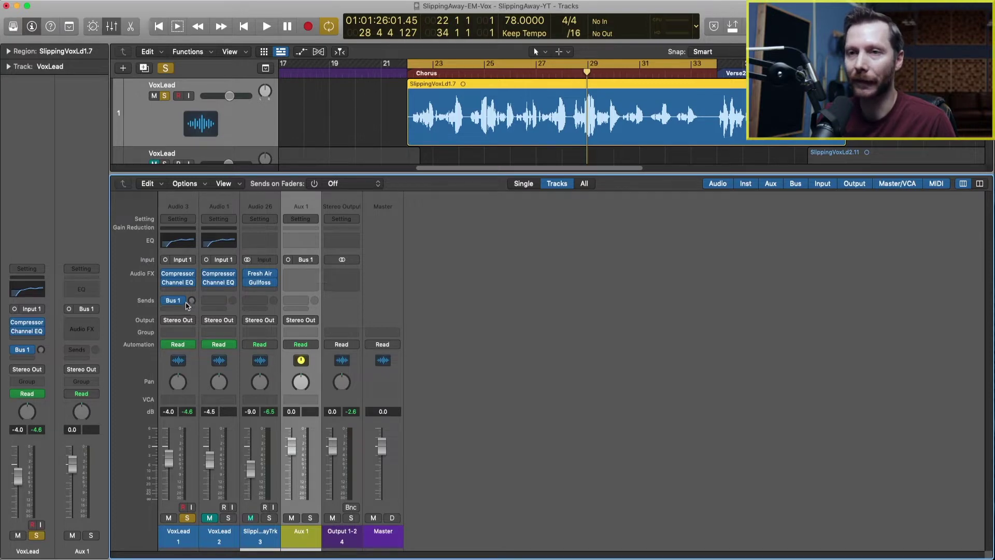
pyautogui.click(307, 275)
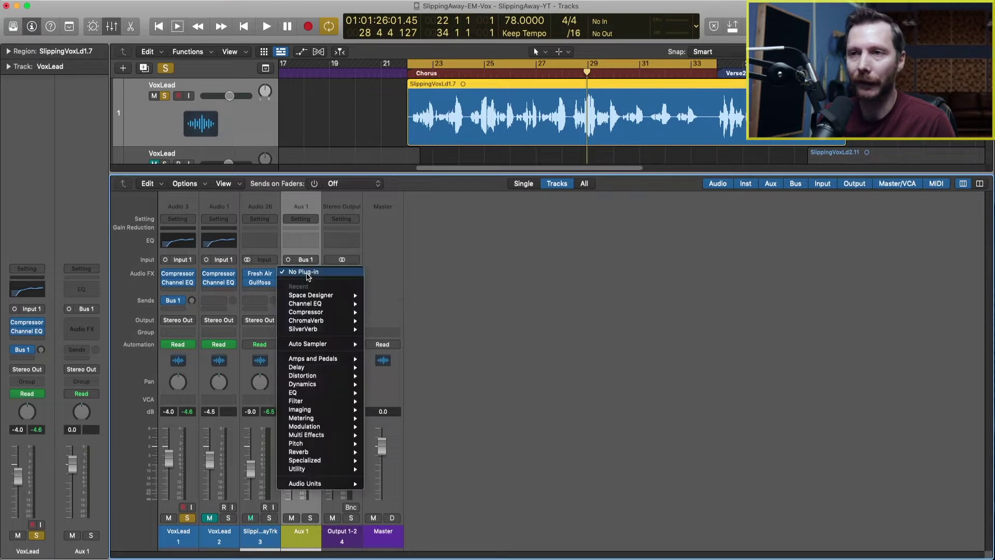
pyautogui.moveTo(316, 452)
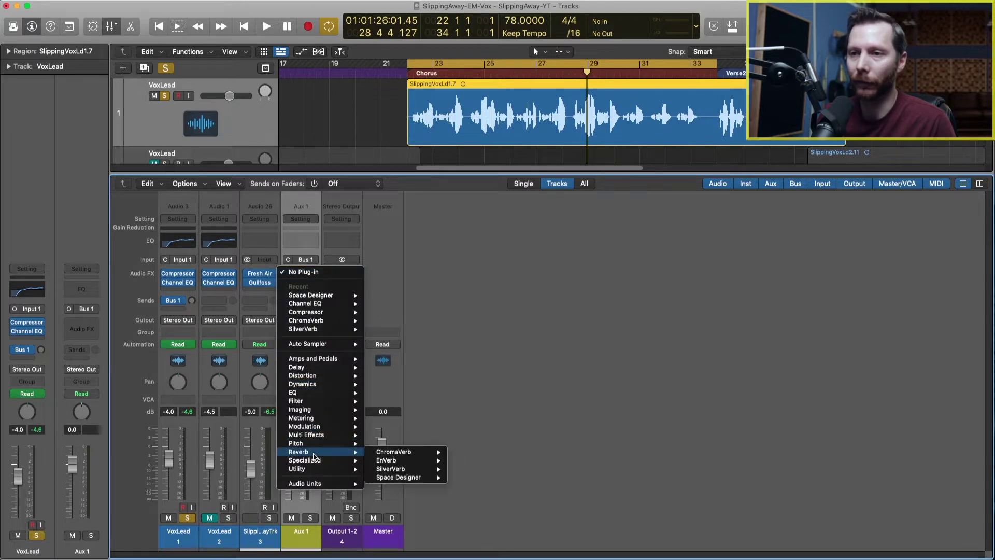
pyautogui.moveTo(423, 478)
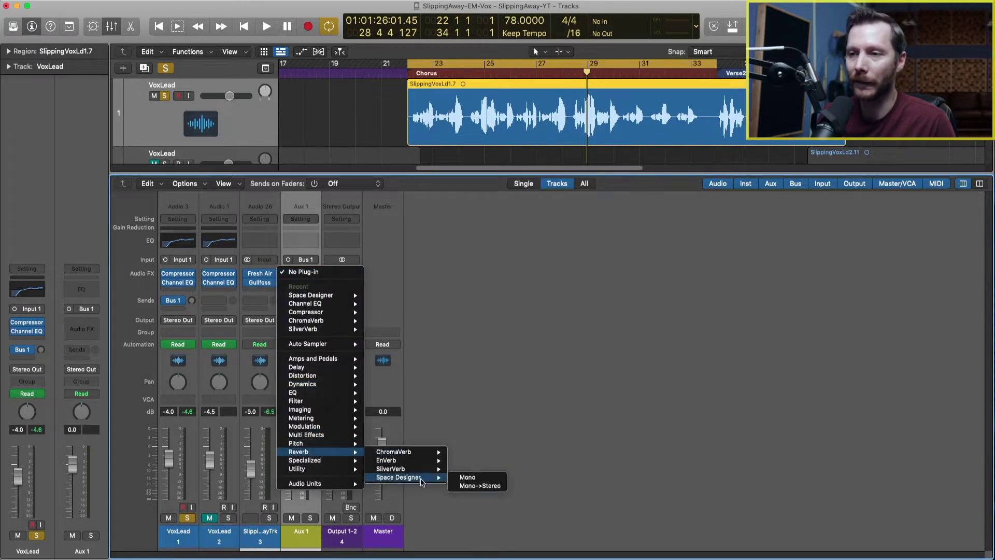
pyautogui.click(486, 488)
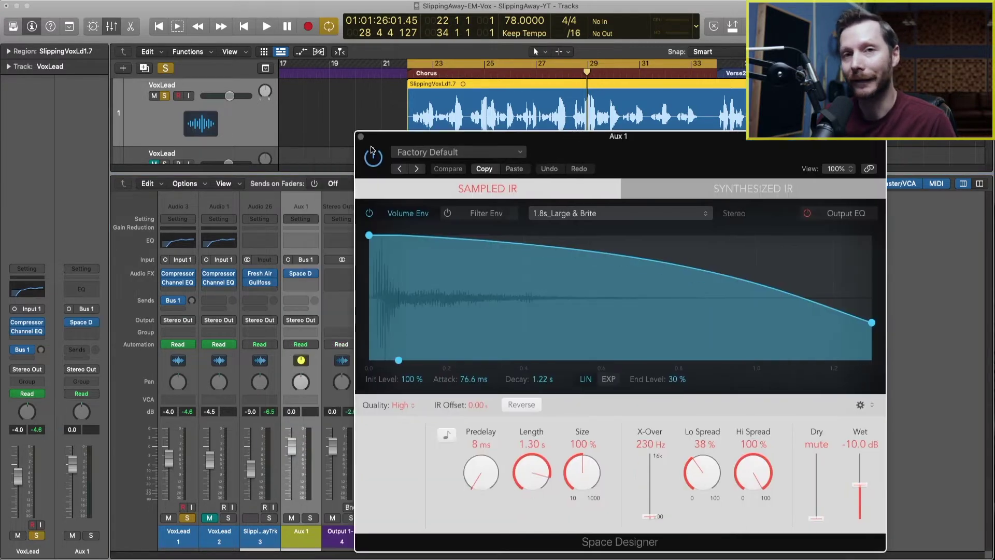
pyautogui.click(288, 260)
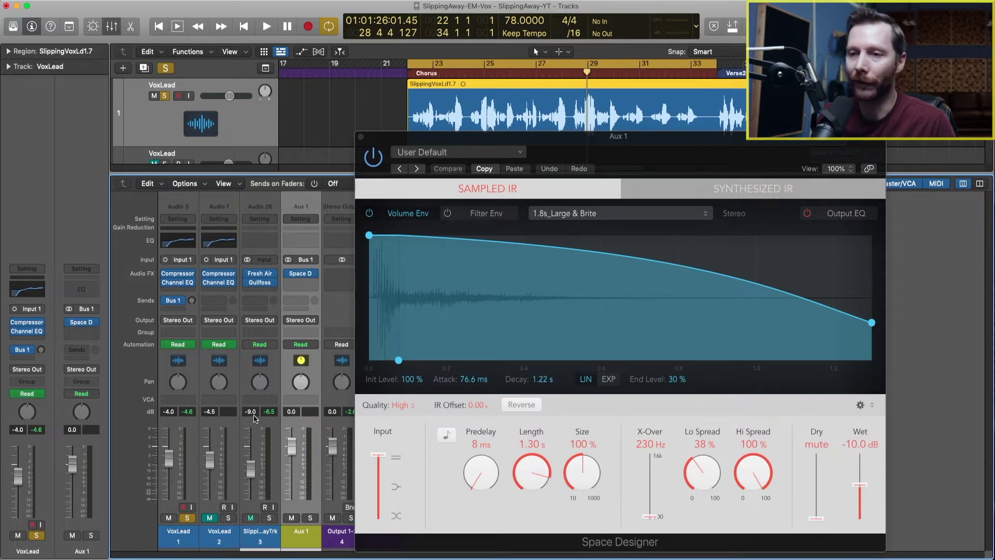
# Rename the Aux 1 channel as Short Verb.
pyautogui.doubleClick(301, 532)
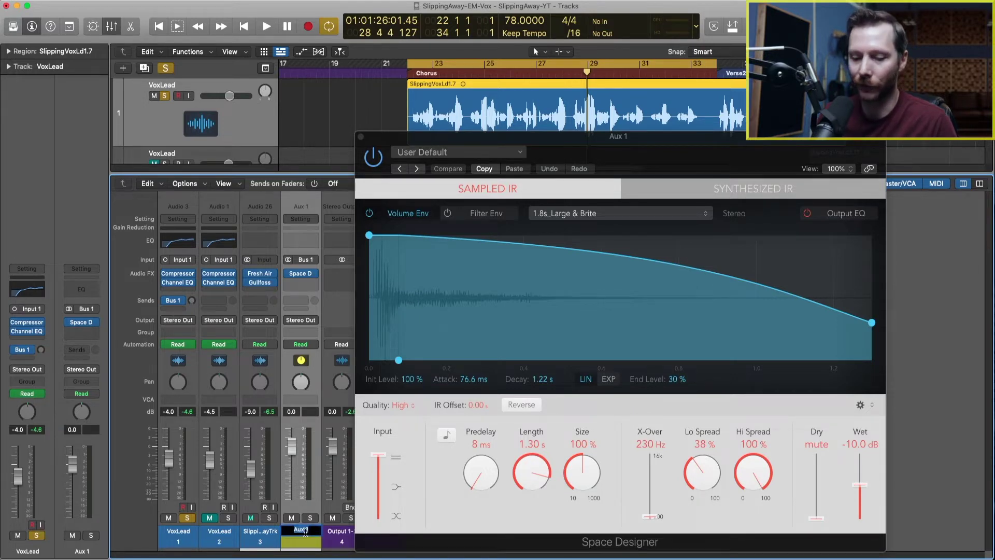
pyautogui.write('ShortVerb')
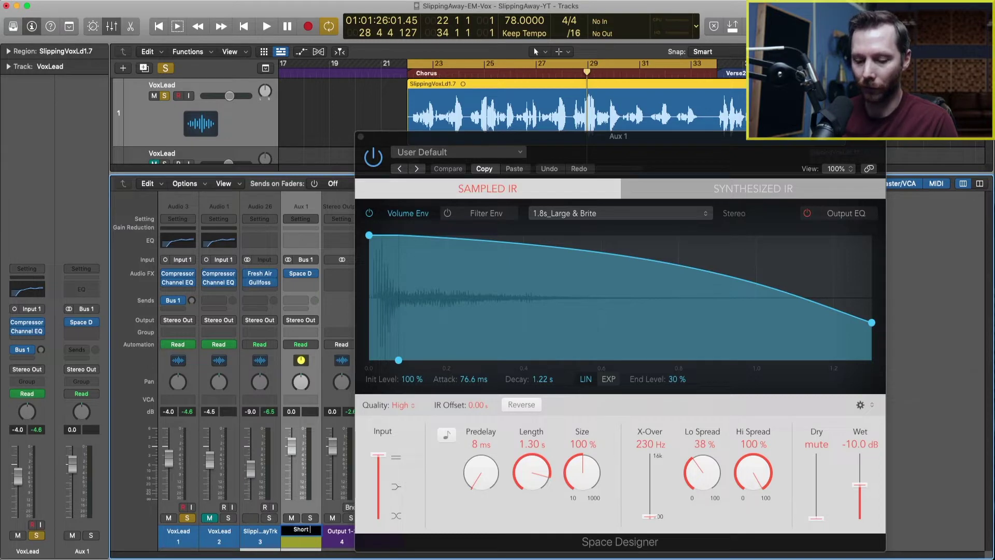
pyautogui.press('Return')
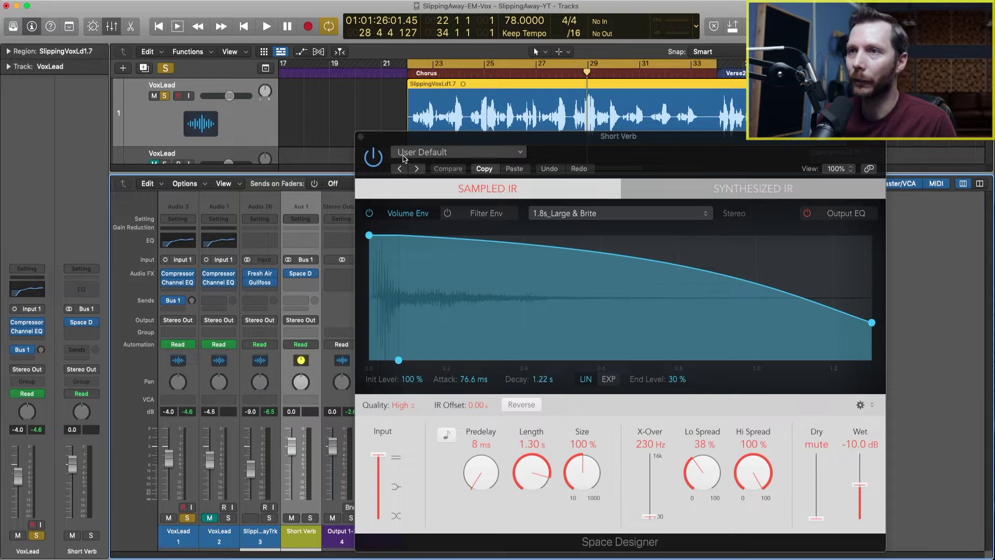
# Load the 1.3s Nice Small Plate preset from the small-space plate reverbs in the Short Verb Space Designer.
pyautogui.click(469, 155)
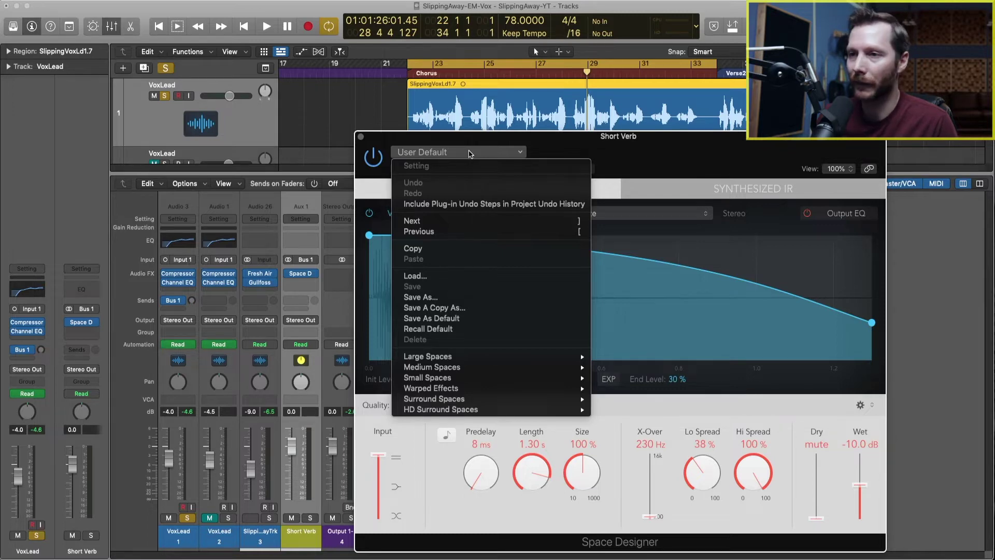
pyautogui.moveTo(490, 359)
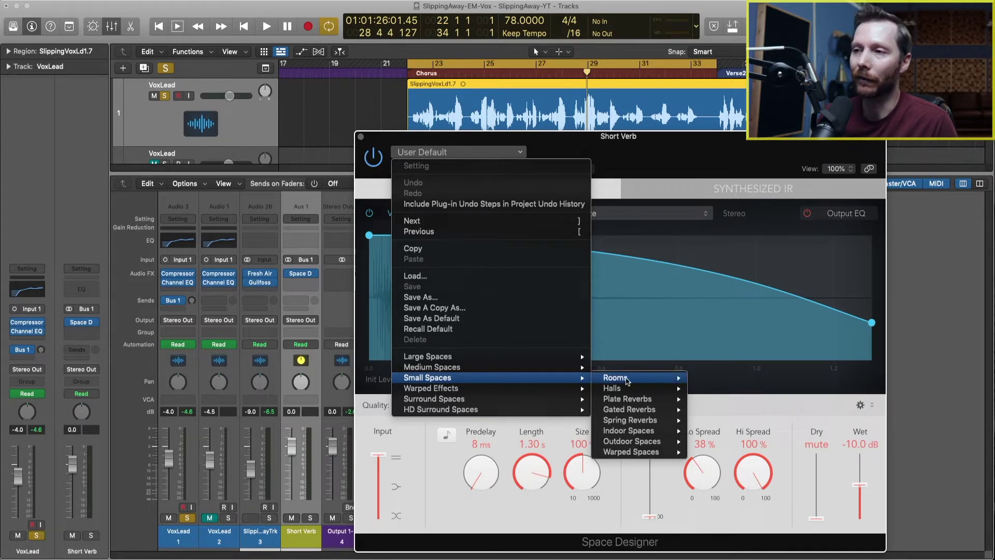
pyautogui.moveTo(642, 381)
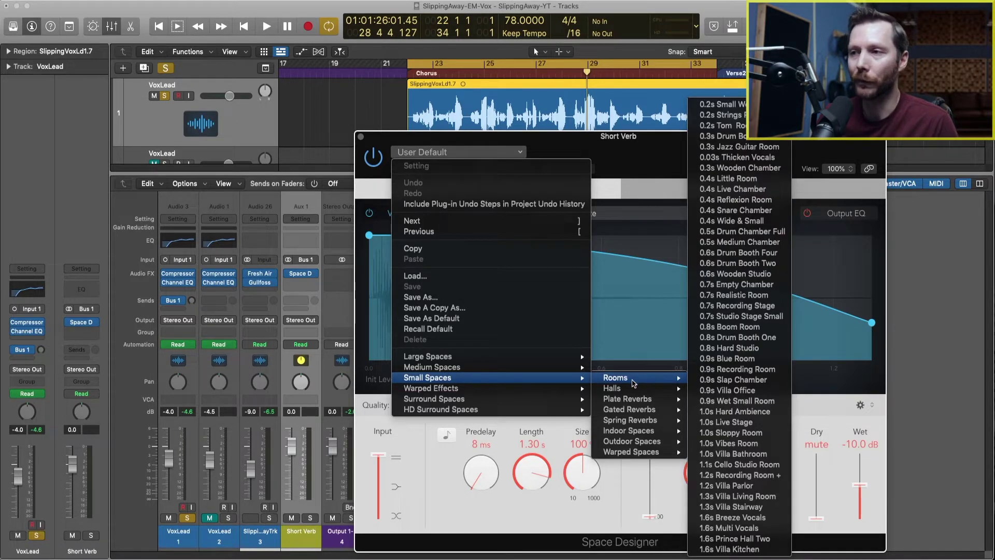
pyautogui.moveTo(625, 401)
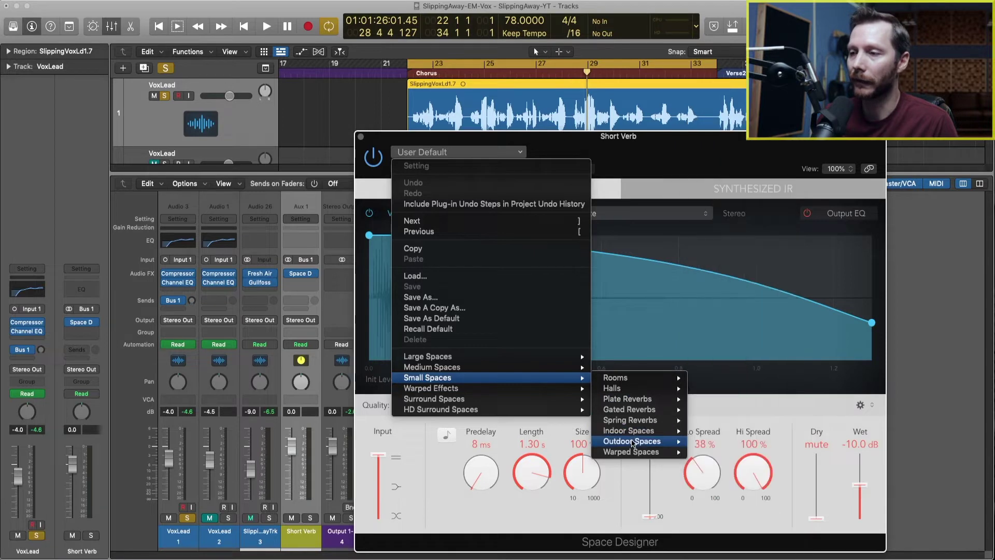
pyautogui.moveTo(631, 437)
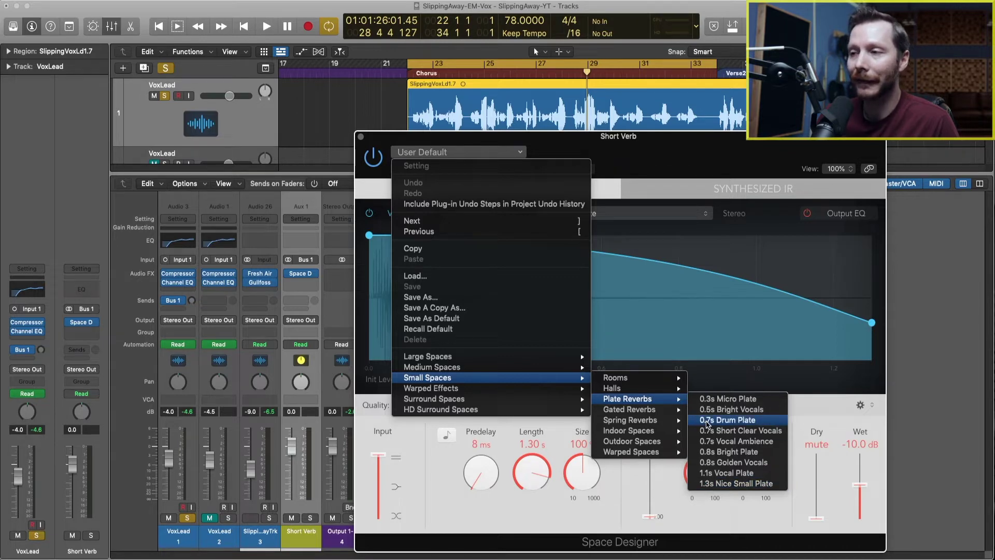
pyautogui.click(706, 486)
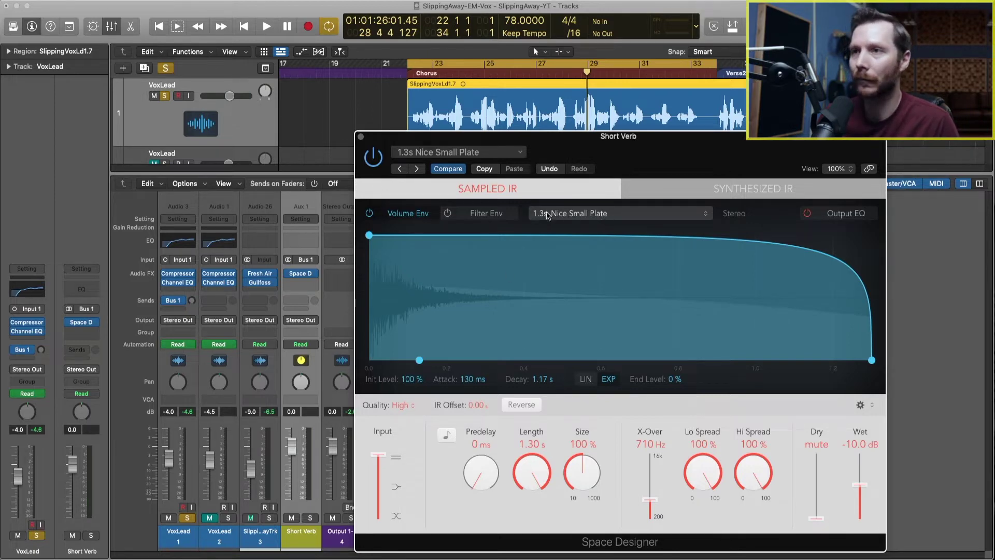
# Load the 04.5s Huge Room preset from the large-space rooms in Space Designer.
pyautogui.click(501, 154)
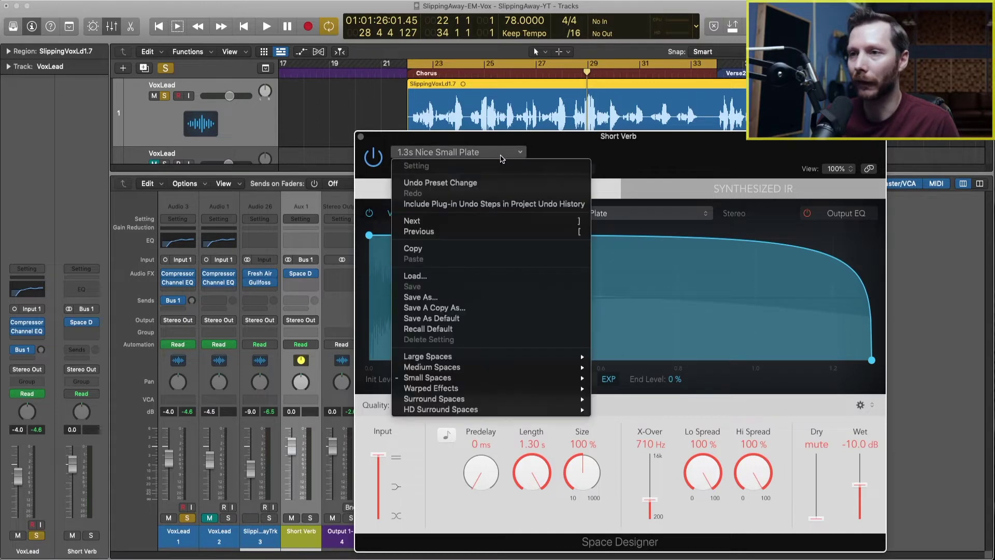
pyautogui.moveTo(490, 356)
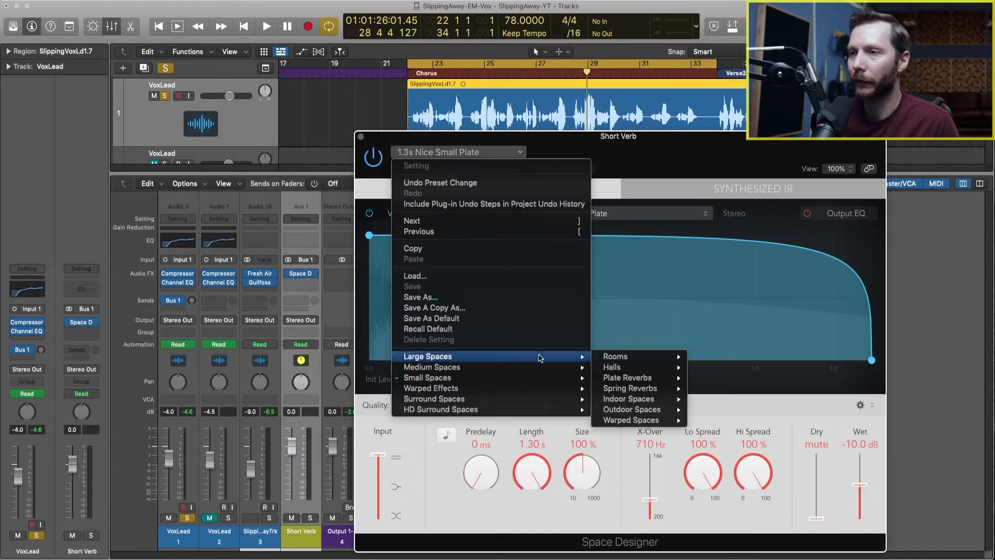
pyautogui.moveTo(613, 359)
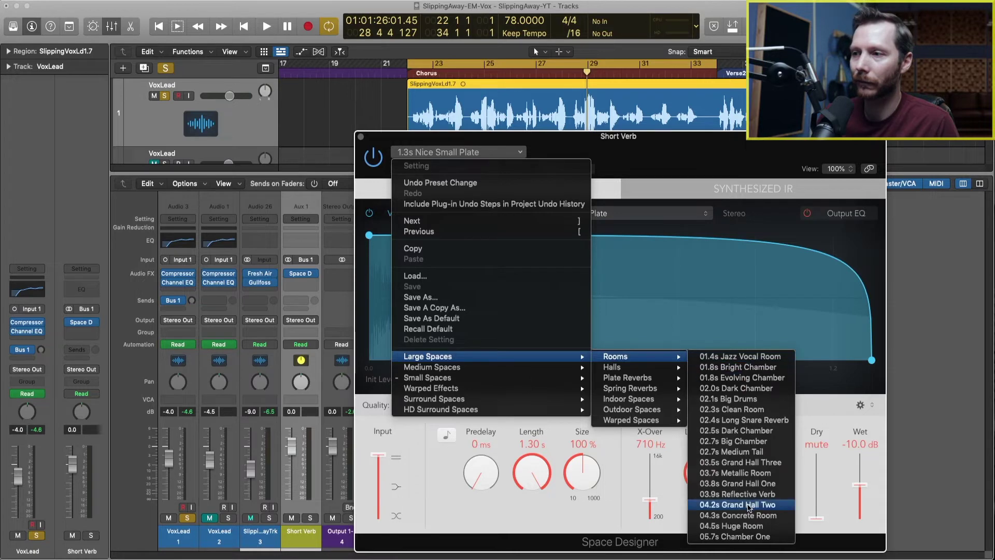
pyautogui.click(746, 526)
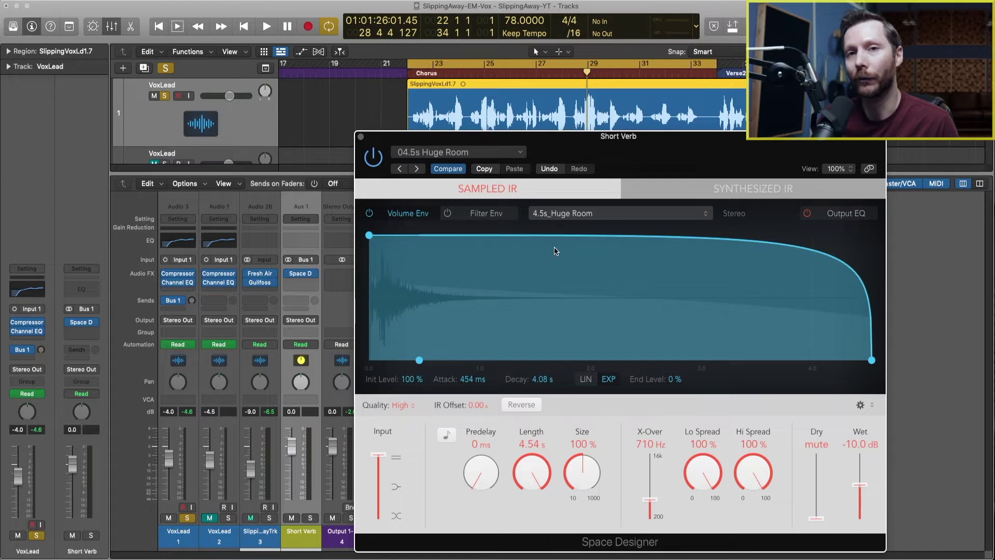
# Return the Short Verb Space Designer to the 1.3s Nice Small Plate preset from the small-space plate reverbs.
pyautogui.click(487, 151)
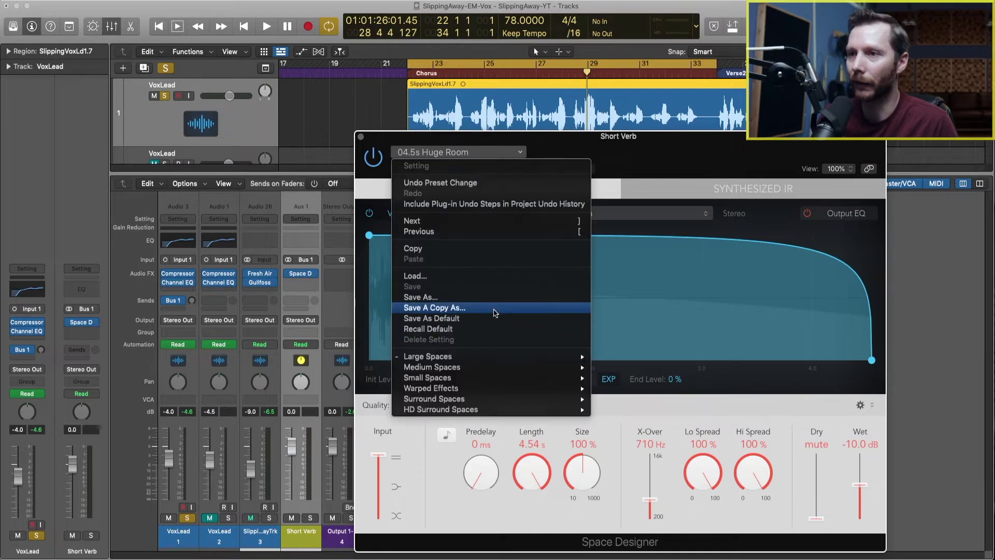
pyautogui.moveTo(505, 377)
pyautogui.moveTo(629, 398)
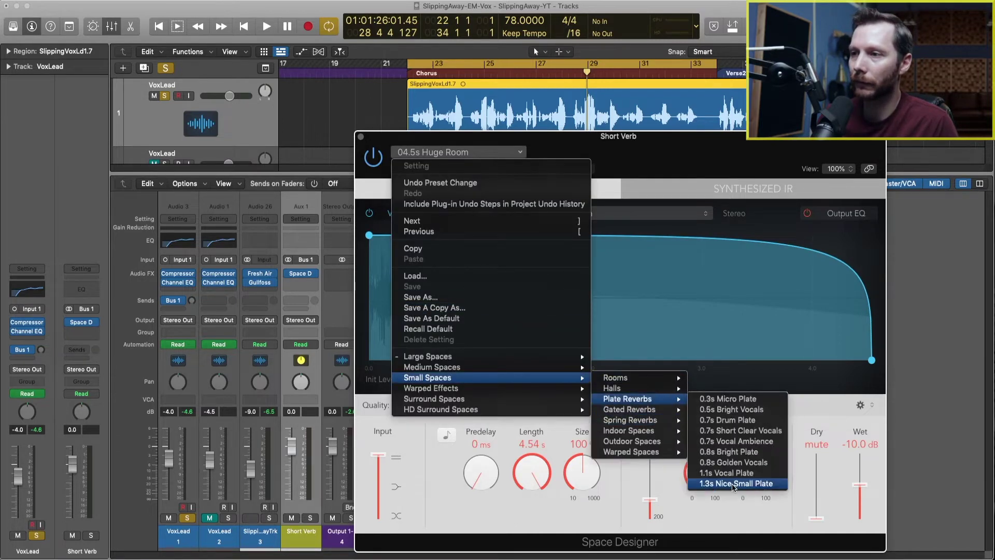
pyautogui.click(733, 485)
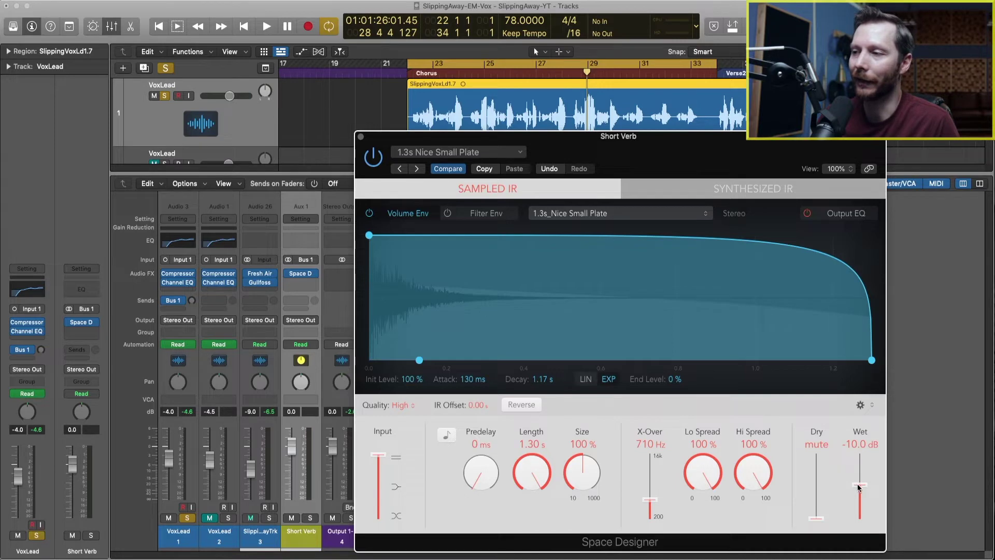
# Set Space Designer's wet level to 0.0 dB with the dry level muted, and play the start of the chorus.
pyautogui.moveTo(859, 487); pyautogui.dragTo(859, 450)
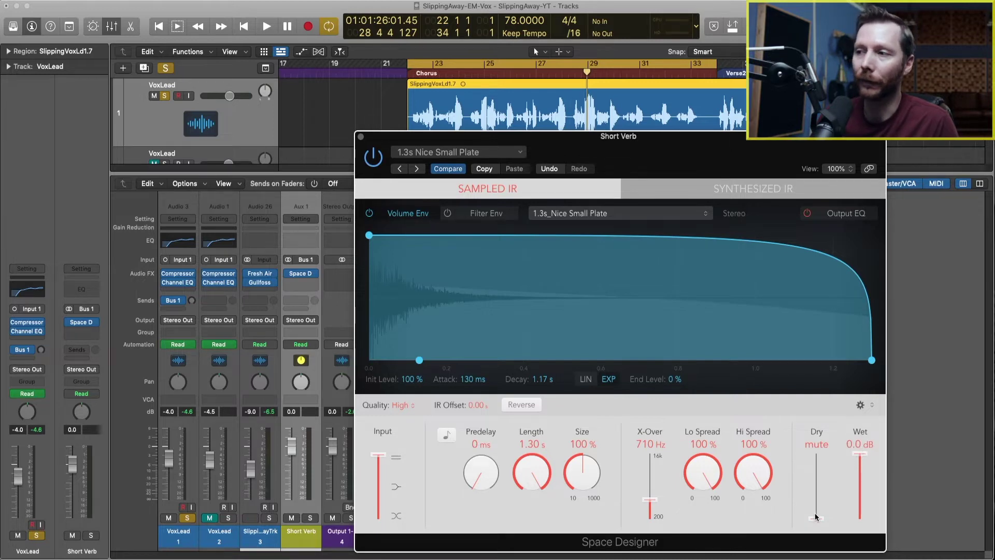
pyautogui.moveTo(816, 519)
pyautogui.mouseDown()
pyautogui.moveTo(816, 481)
pyautogui.moveTo(817, 519)
pyautogui.mouseUp()
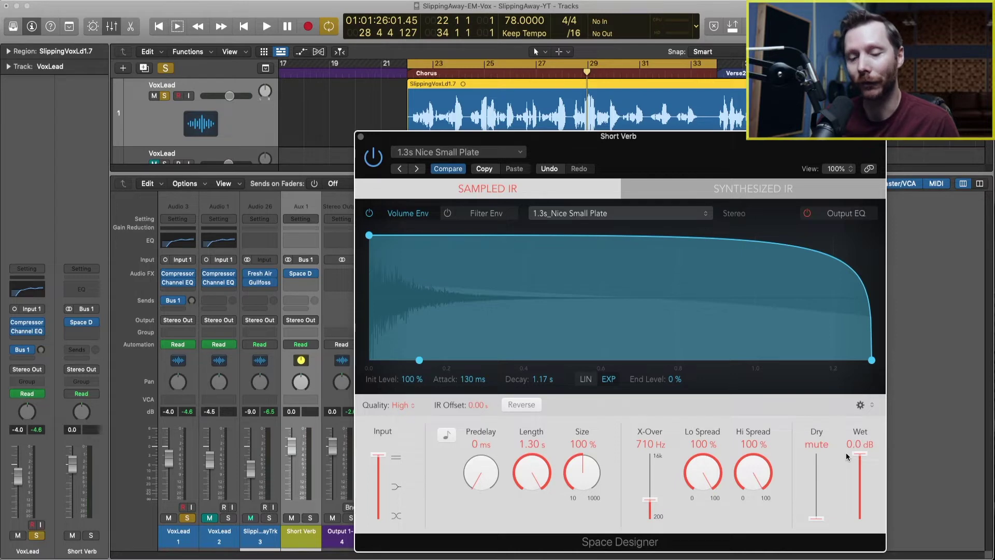
pyautogui.press('space')
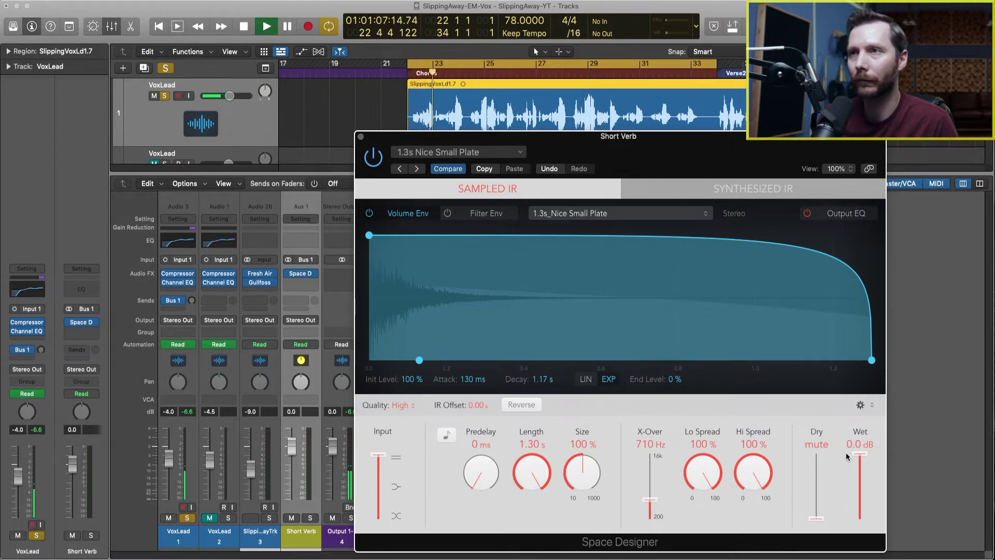
pyautogui.press('space')
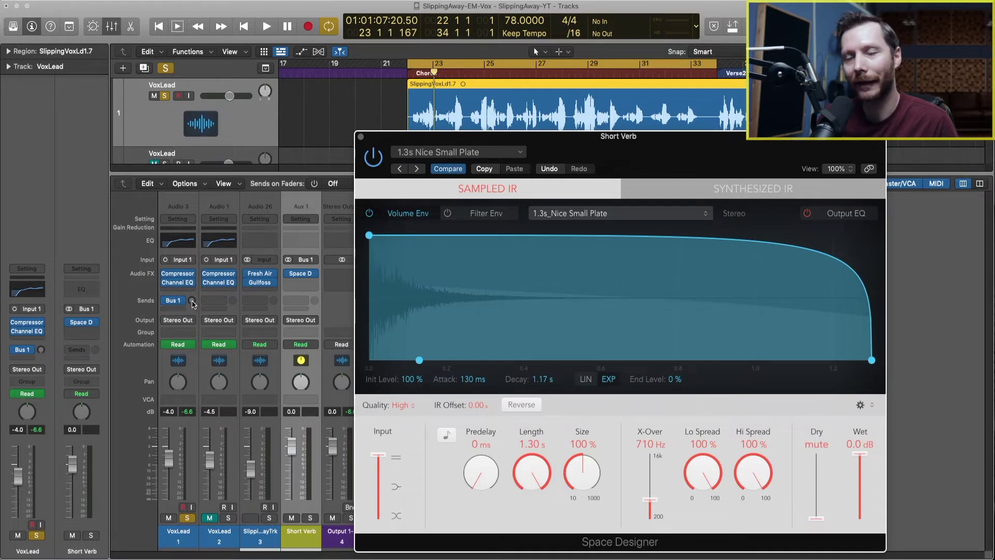
# Try the first VoxLead channel's Bus 1 send at +5.0, bring it back down, and raise it gradually while the chorus plays.
pyautogui.moveTo(193, 301); pyautogui.dragTo(193, 283)
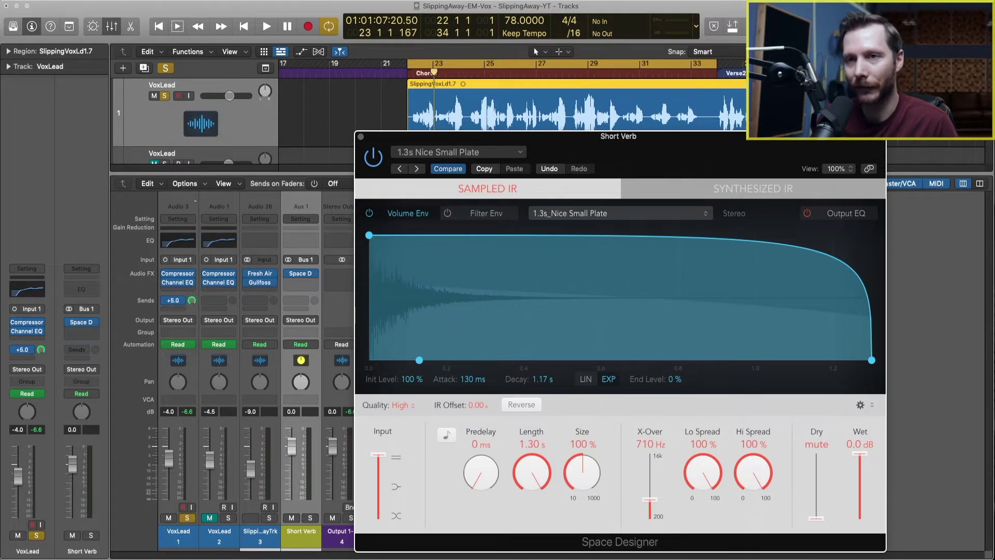
pyautogui.moveTo(192, 283); pyautogui.dragTo(192, 302)
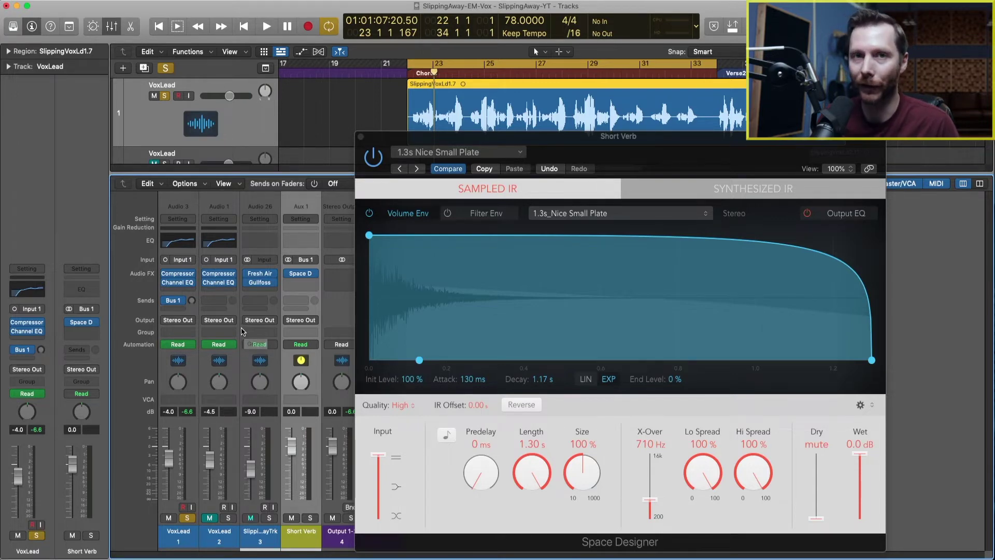
pyautogui.press('space')
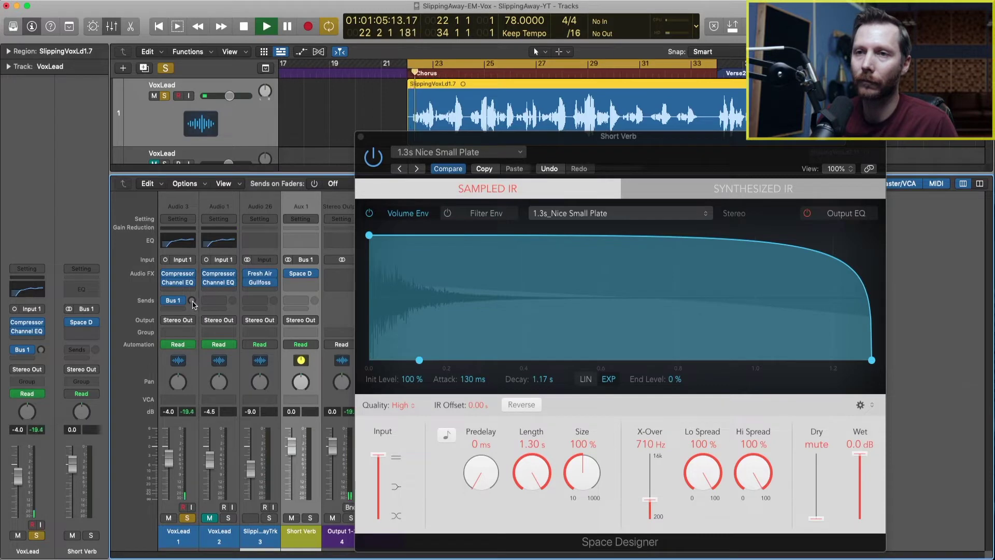
pyautogui.moveTo(192, 301); pyautogui.dragTo(188, 277)
pyautogui.press('space')
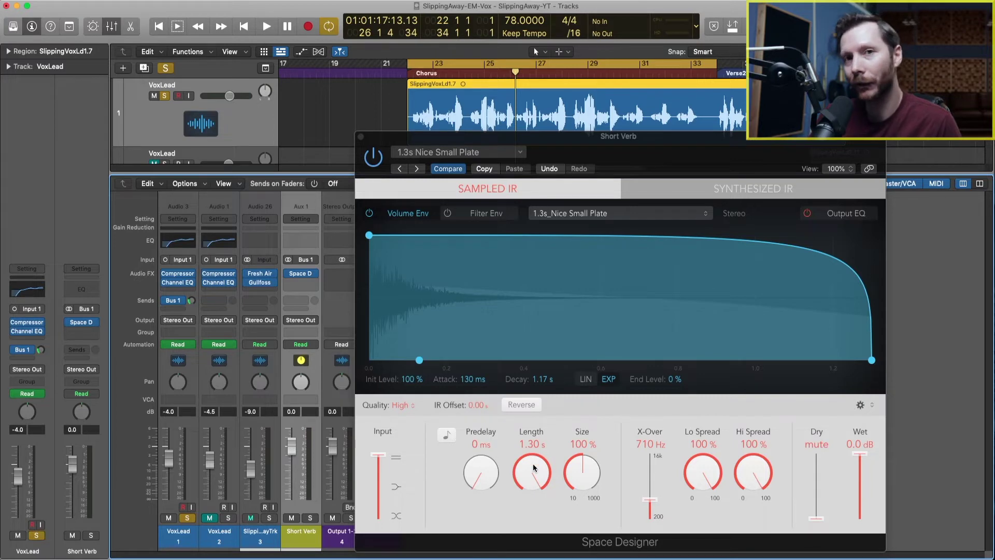
# Try shortening Space Designer's reverb length to 494 ms, and restore it to 1.30 s.
pyautogui.moveTo(534, 466); pyautogui.dragTo(534, 519)
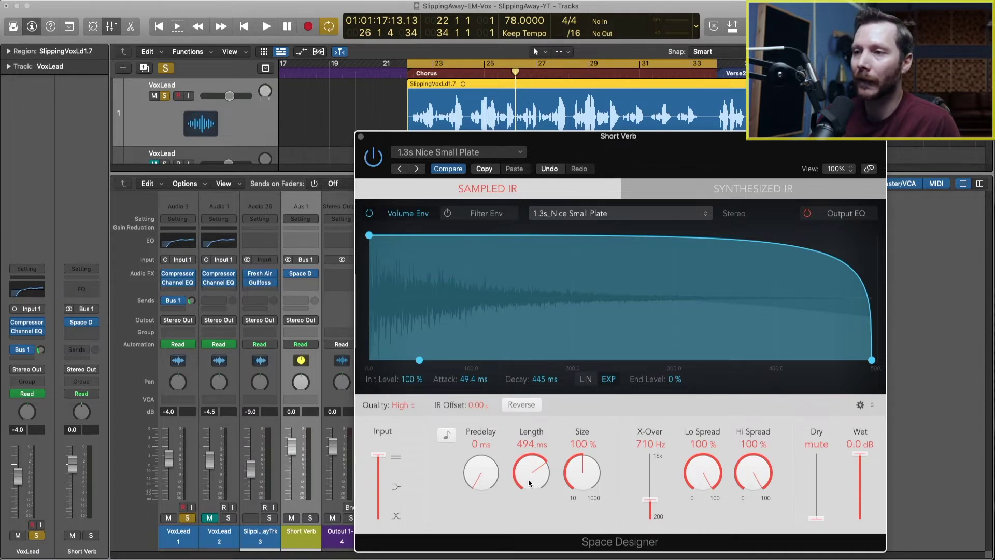
pyautogui.moveTo(533, 487); pyautogui.dragTo(527, 427)
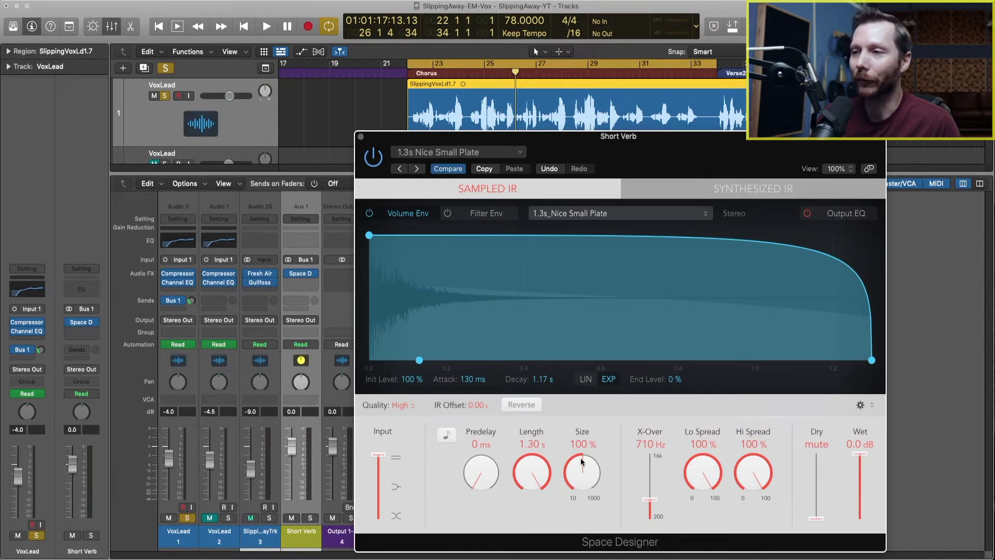
# Audition Space Designer's size at 150% and 250% while the chorus plays, and return it to 100%.
pyautogui.moveTo(582, 470); pyautogui.dragTo(578, 465)
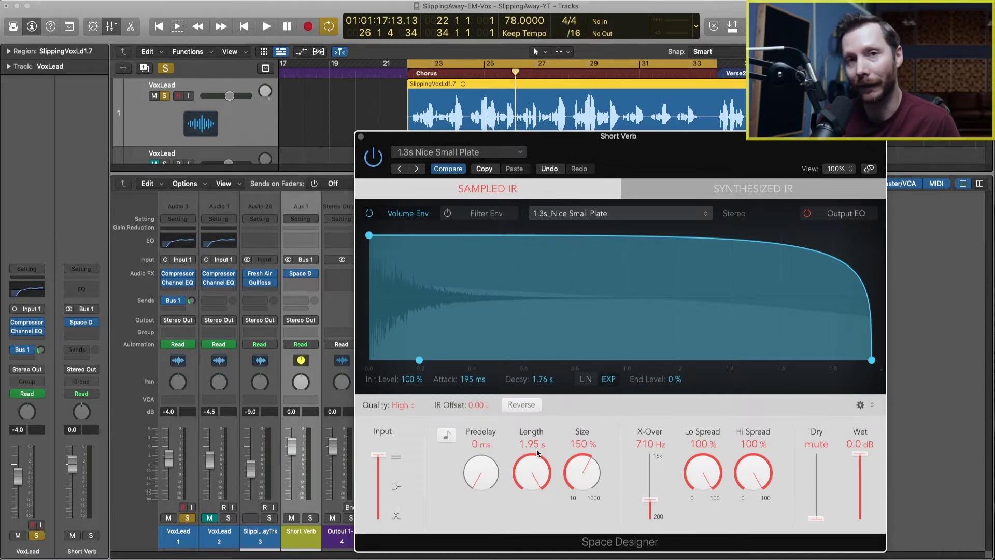
pyautogui.press('space')
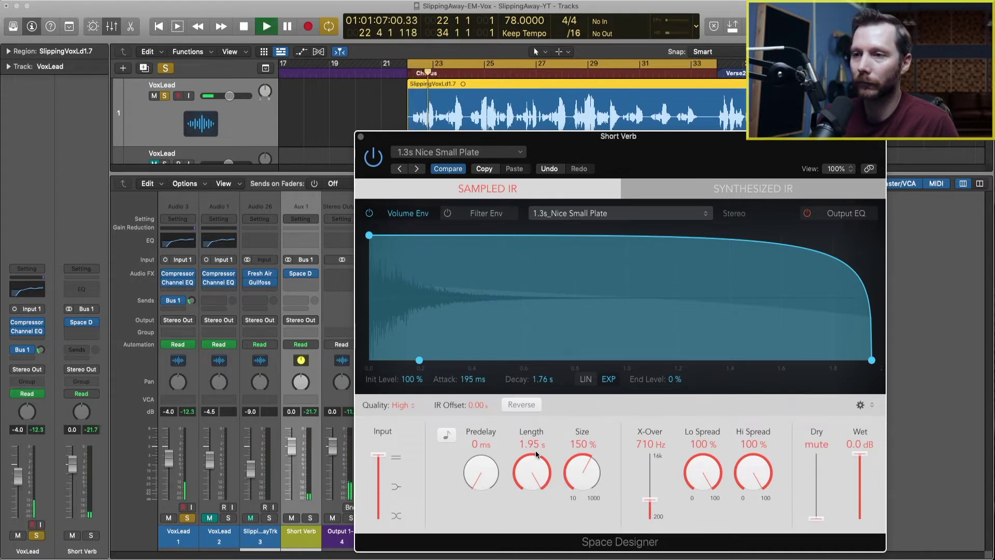
pyautogui.moveTo(579, 475); pyautogui.dragTo(577, 459)
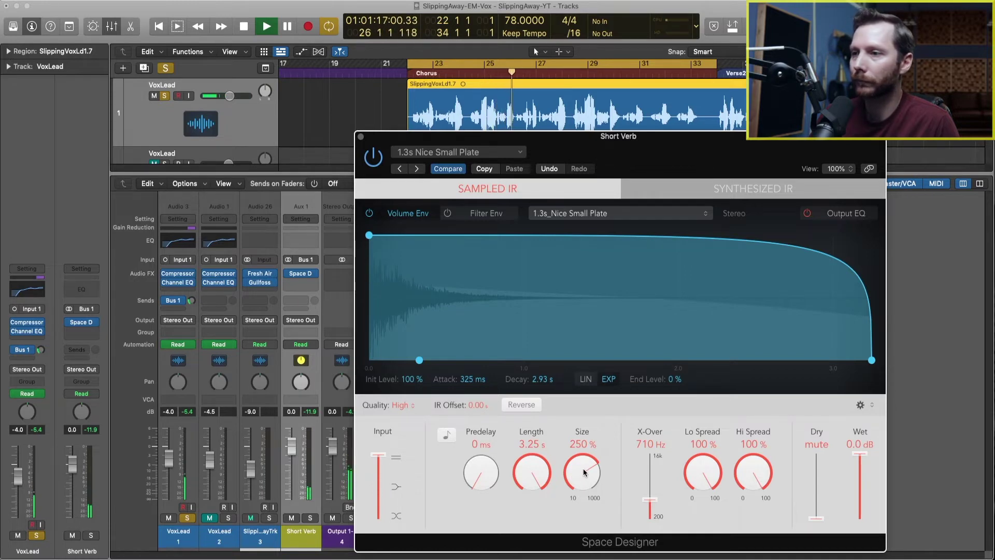
pyautogui.press('space')
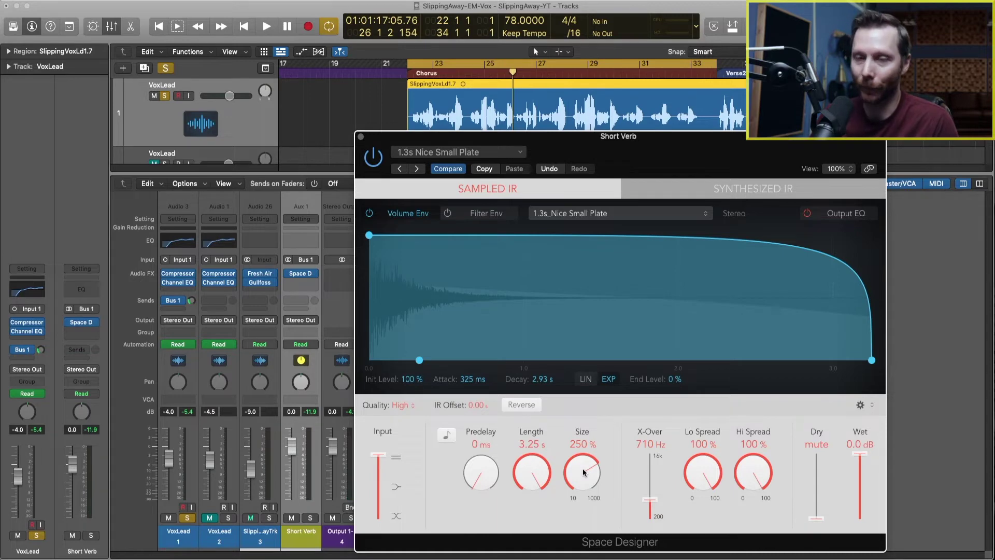
pyautogui.moveTo(583, 468); pyautogui.dragTo(580, 490)
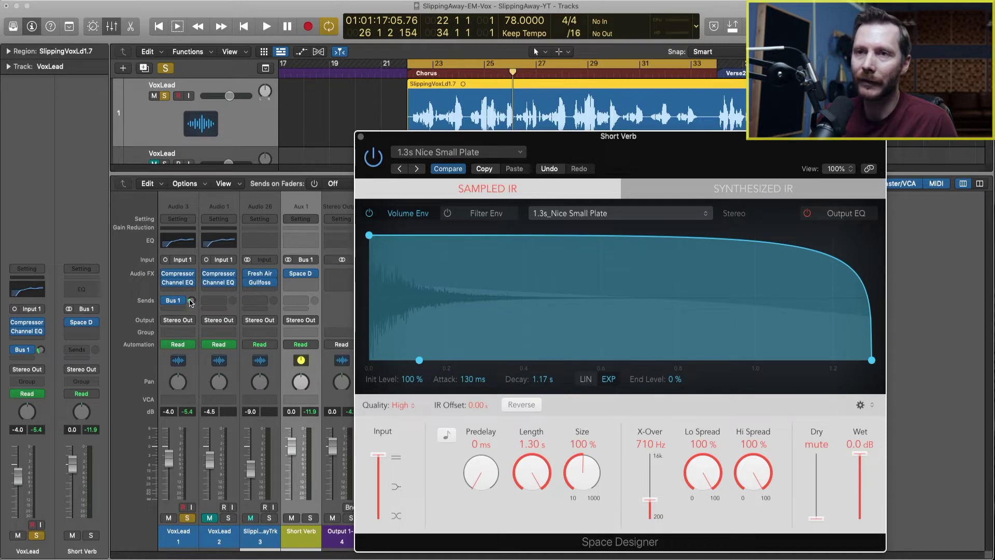
# Readjust the VoxLead Bus 1 send level and set Space Designer's length to 1.20 s while listening to the chorus.
pyautogui.moveTo(191, 302); pyautogui.dragTo(191, 298)
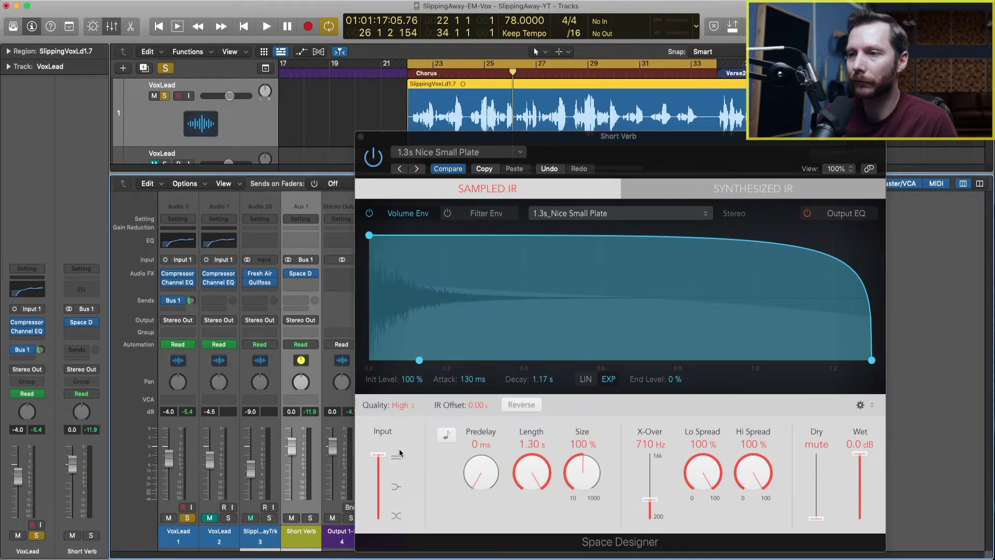
pyautogui.press('space')
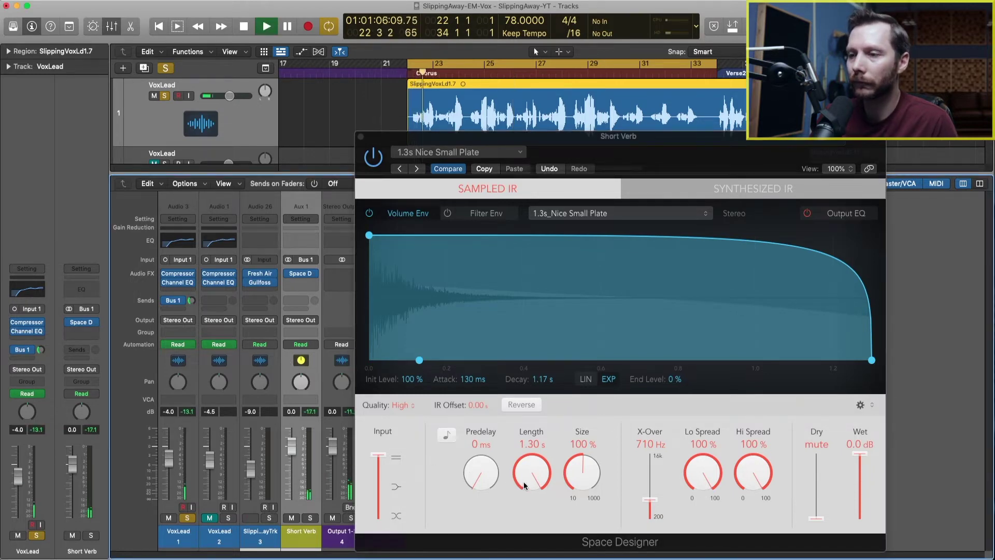
pyautogui.moveTo(527, 469); pyautogui.dragTo(527, 474)
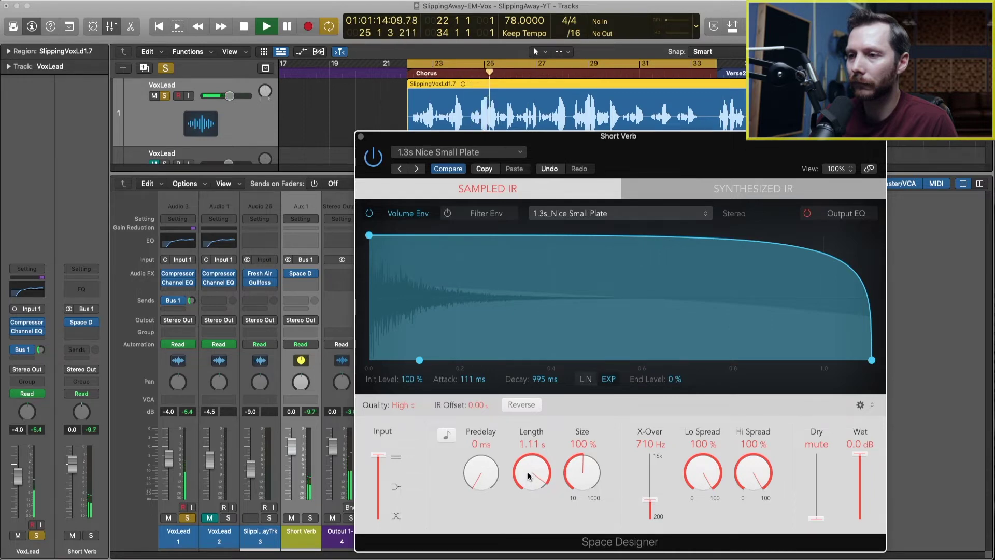
pyautogui.moveTo(527, 472); pyautogui.dragTo(530, 467)
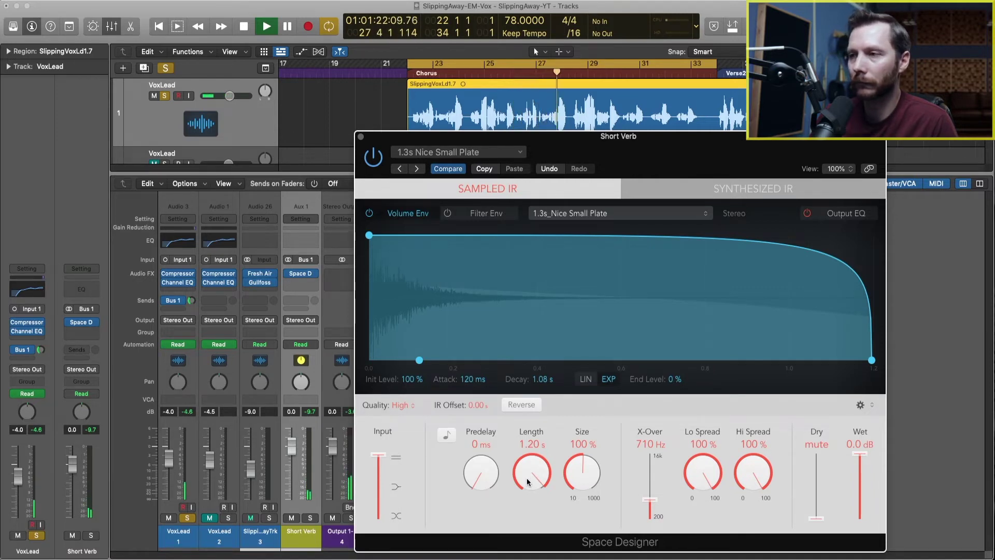
pyautogui.press('space')
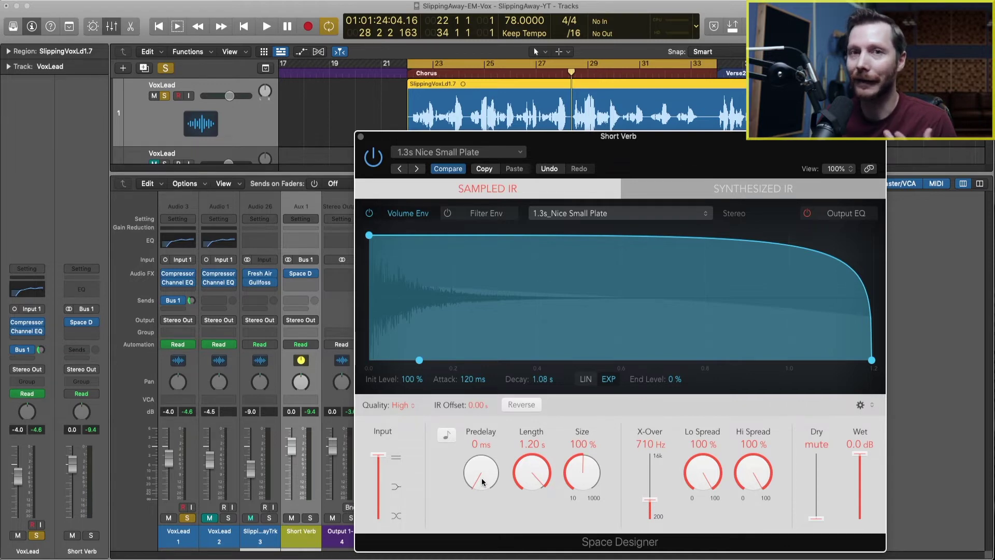
# Audition Space Designer predelays of 123 ms and 219 ms while the chorus plays.
pyautogui.press('space')
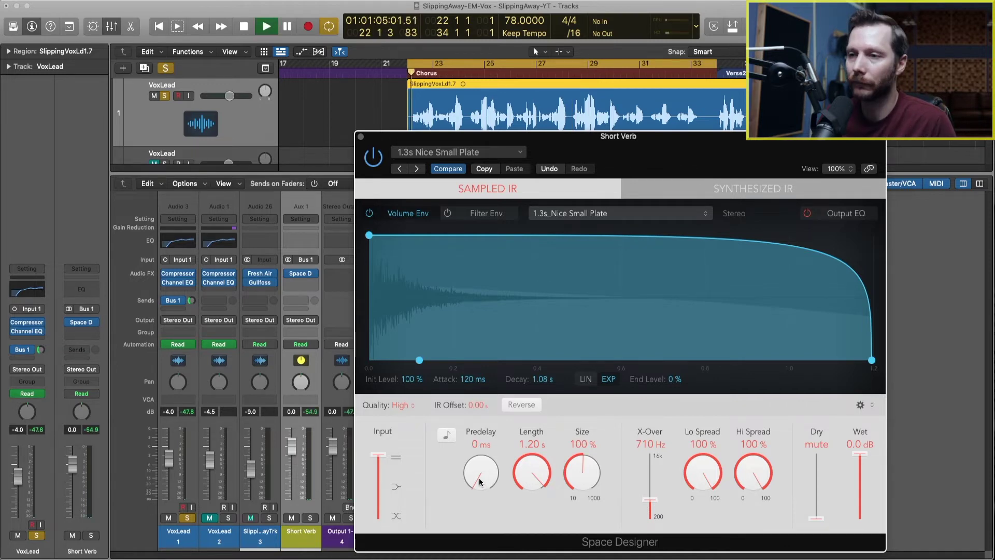
pyautogui.moveTo(482, 482); pyautogui.dragTo(479, 478)
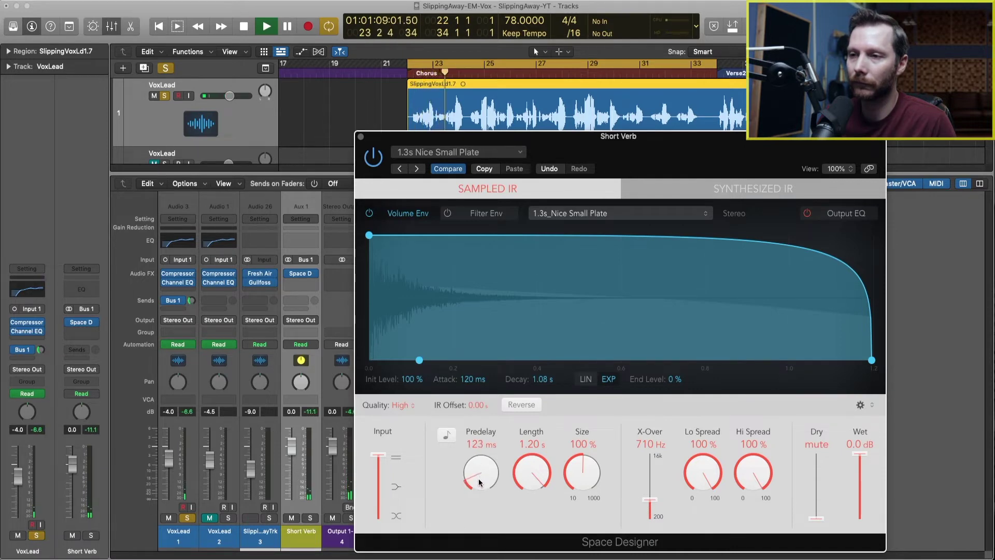
pyautogui.moveTo(479, 481); pyautogui.dragTo(481, 467)
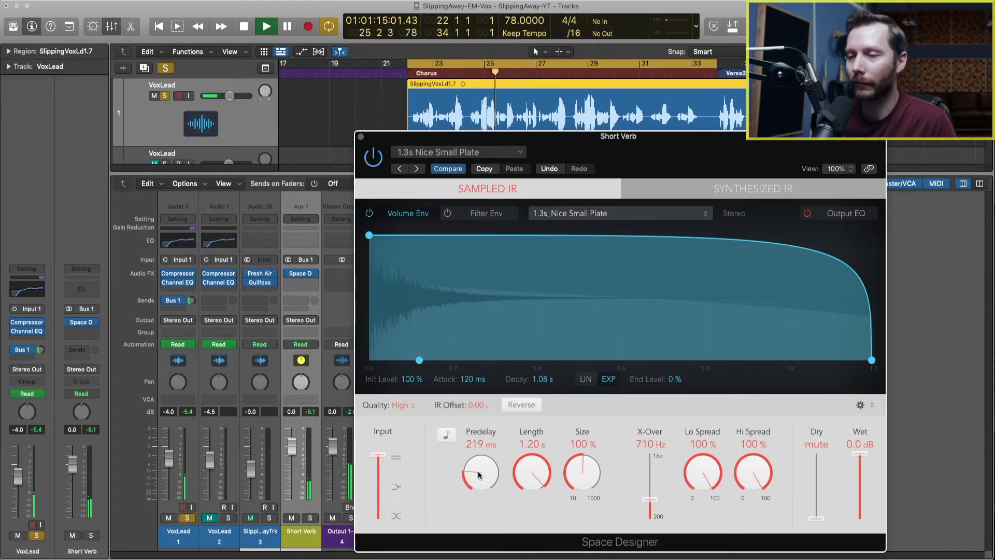
pyautogui.press('space')
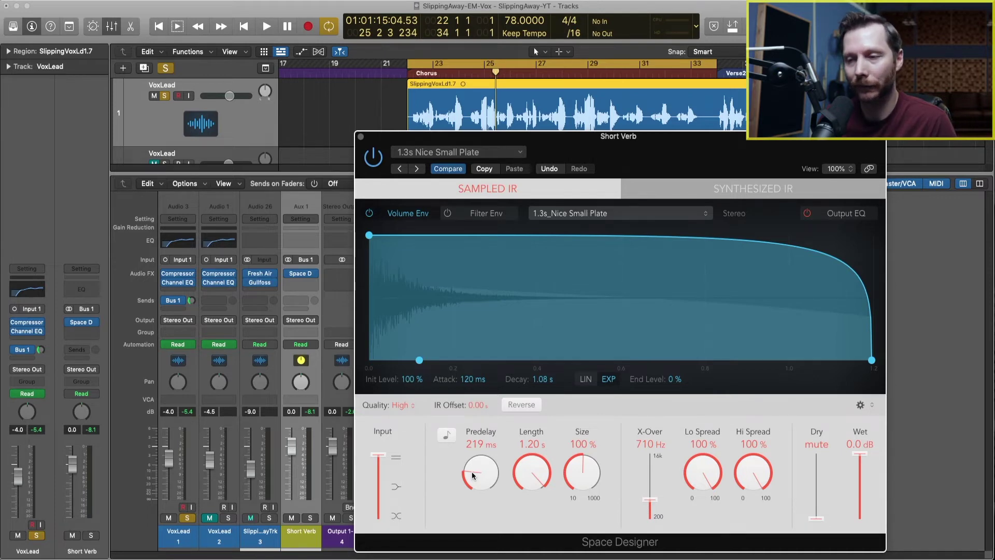
# Lower Space Designer's predelay in stages to 75 ms by ear while the chorus plays, and stop playback.
pyautogui.press('space')
pyautogui.moveTo(476, 469); pyautogui.dragTo(476, 487)
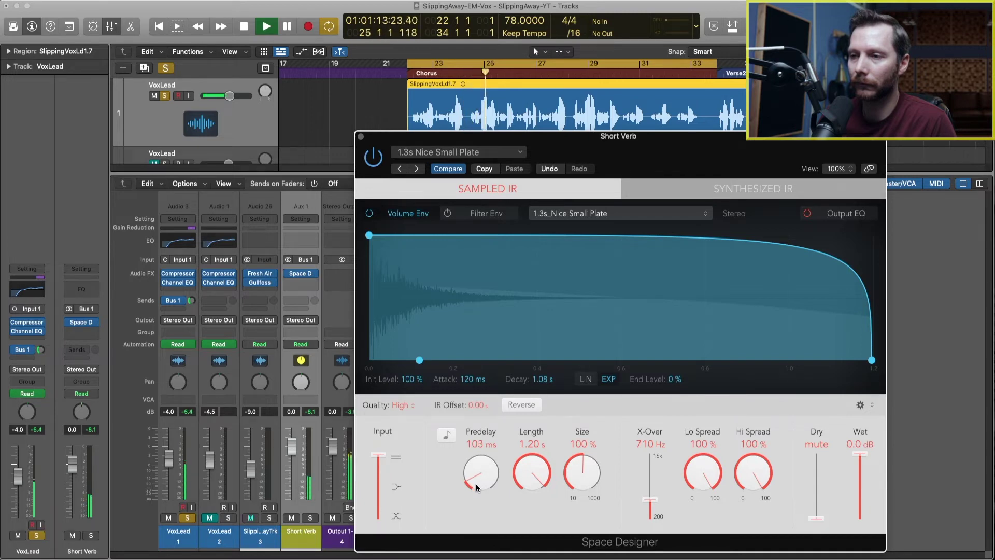
pyautogui.moveTo(476, 488); pyautogui.dragTo(478, 488)
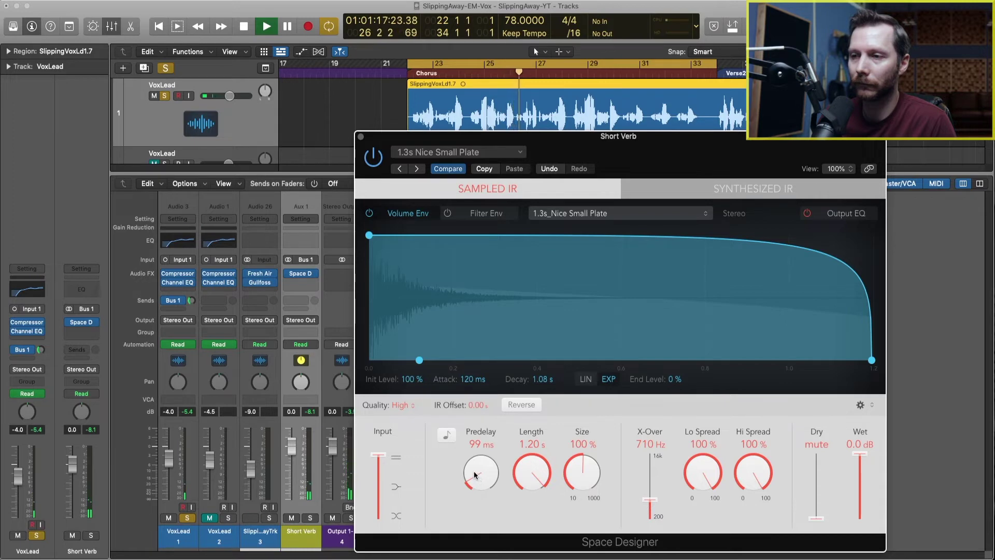
pyautogui.moveTo(474, 475); pyautogui.dragTo(476, 478)
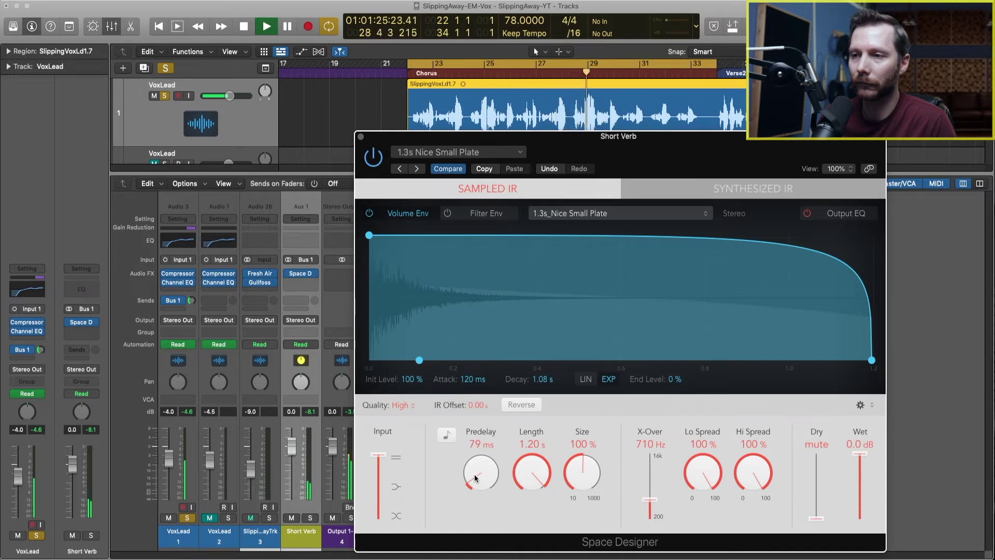
pyautogui.moveTo(476, 477); pyautogui.dragTo(476, 478)
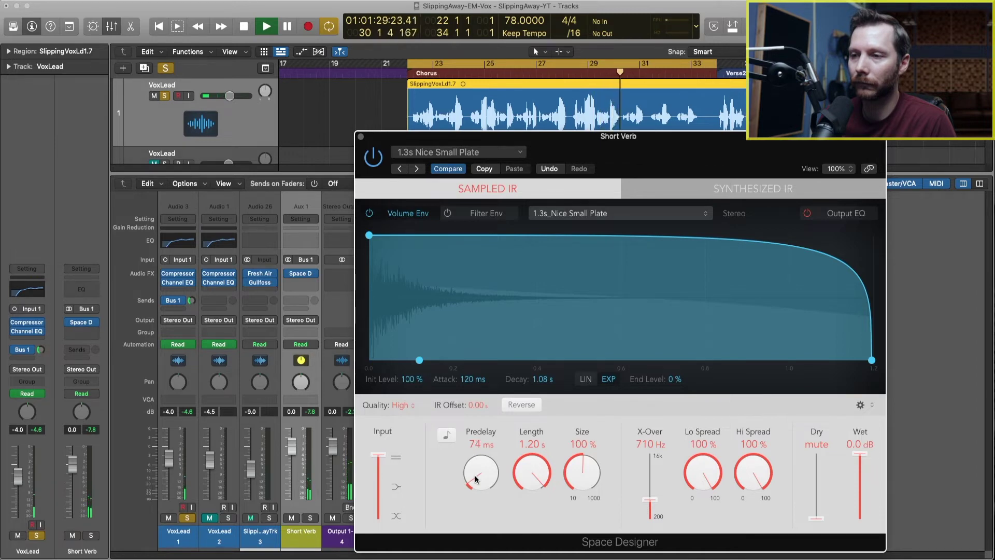
pyautogui.moveTo(476, 479); pyautogui.dragTo(476, 478)
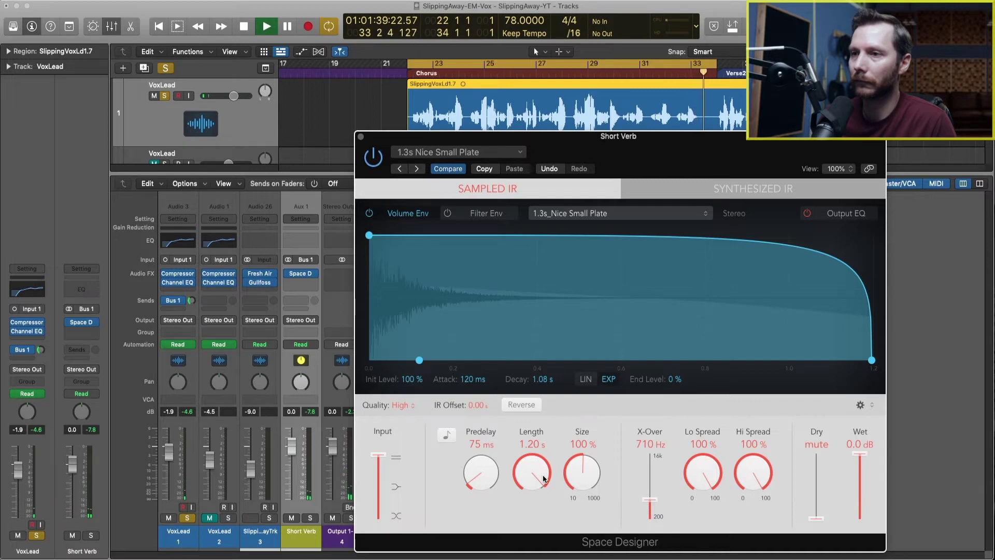
pyautogui.press('space')
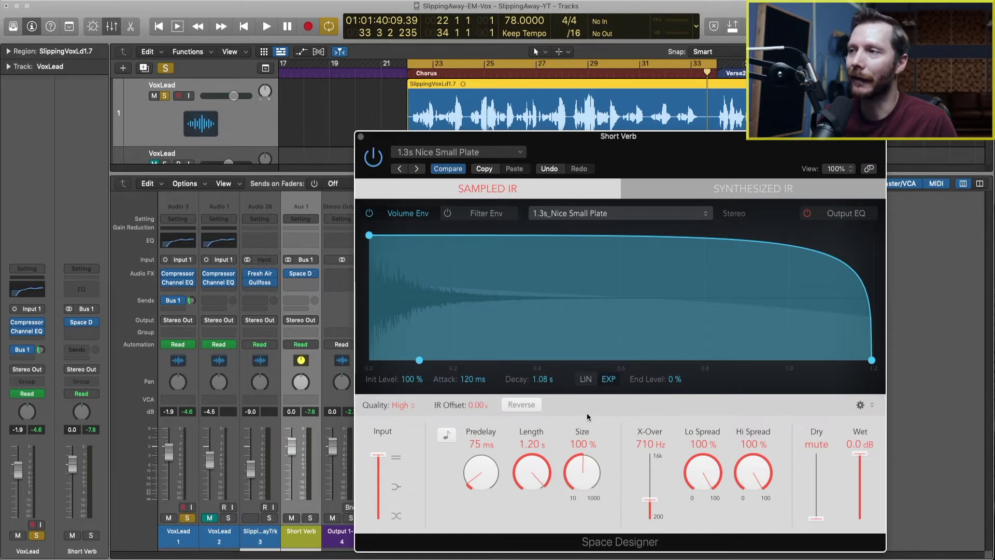
# Enable the high cut in Space Designer's Output EQ while the chorus plays, set to 2900 Hz, 12dB/Oct and Q 0.86.
pyautogui.click(847, 218)
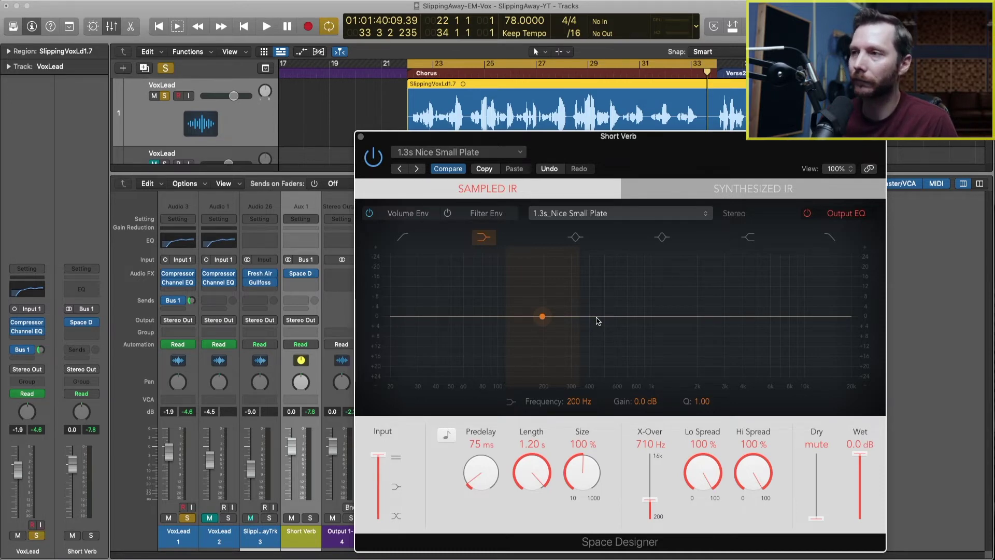
pyautogui.press('space')
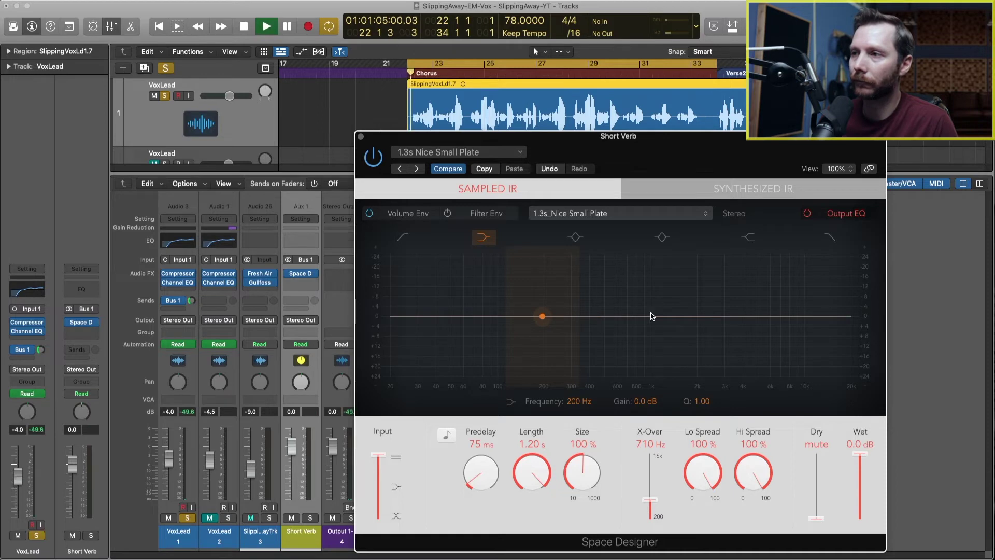
pyautogui.click(829, 237)
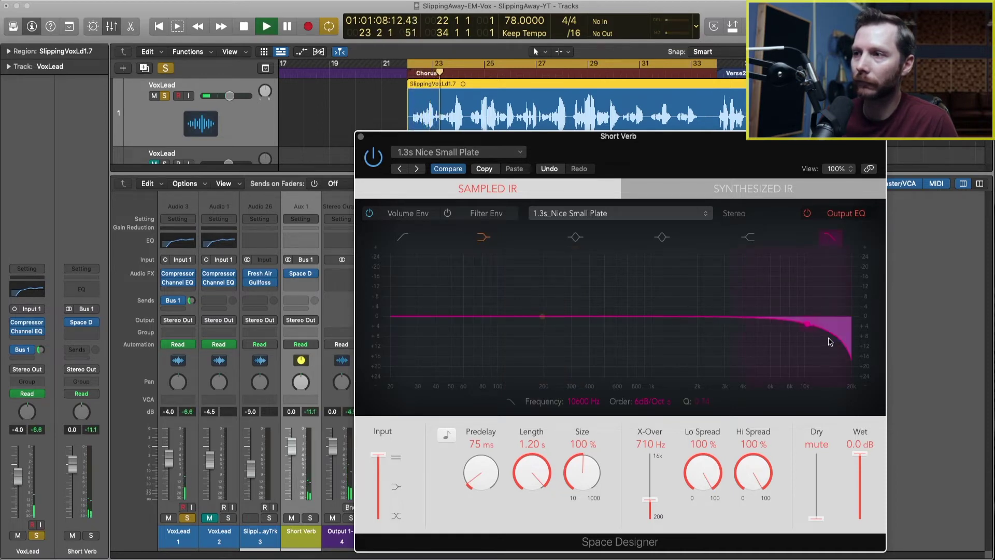
pyautogui.moveTo(830, 342); pyautogui.dragTo(744, 371)
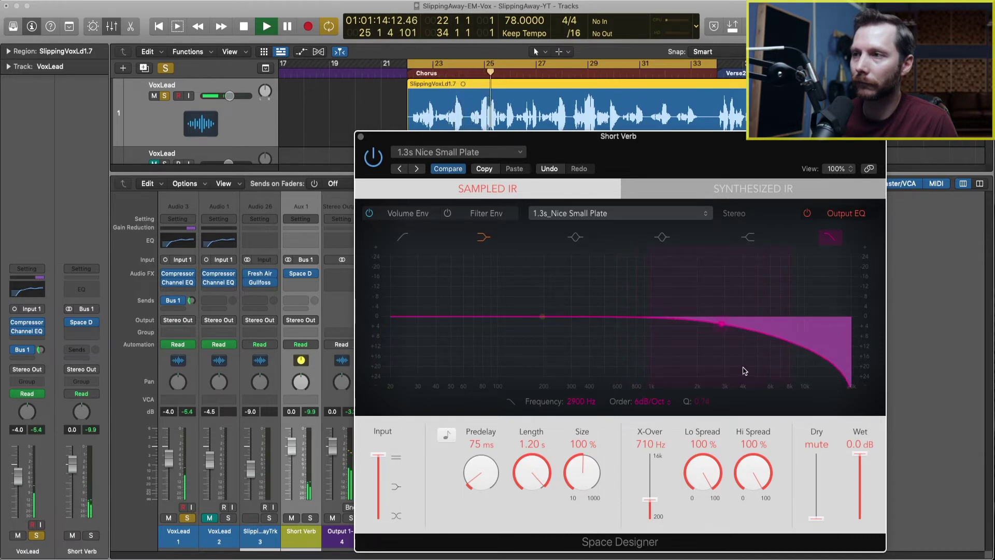
pyautogui.click(648, 402)
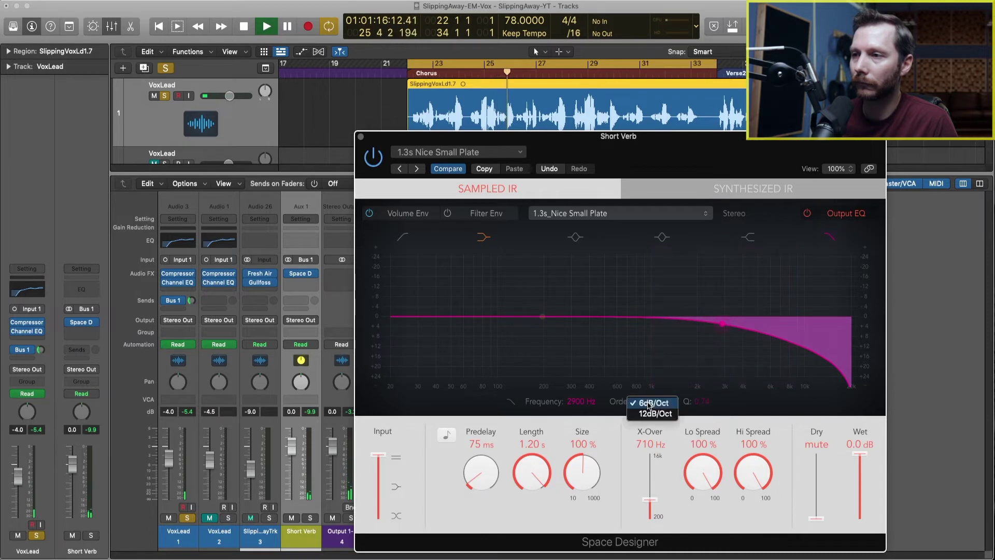
pyautogui.click(655, 413)
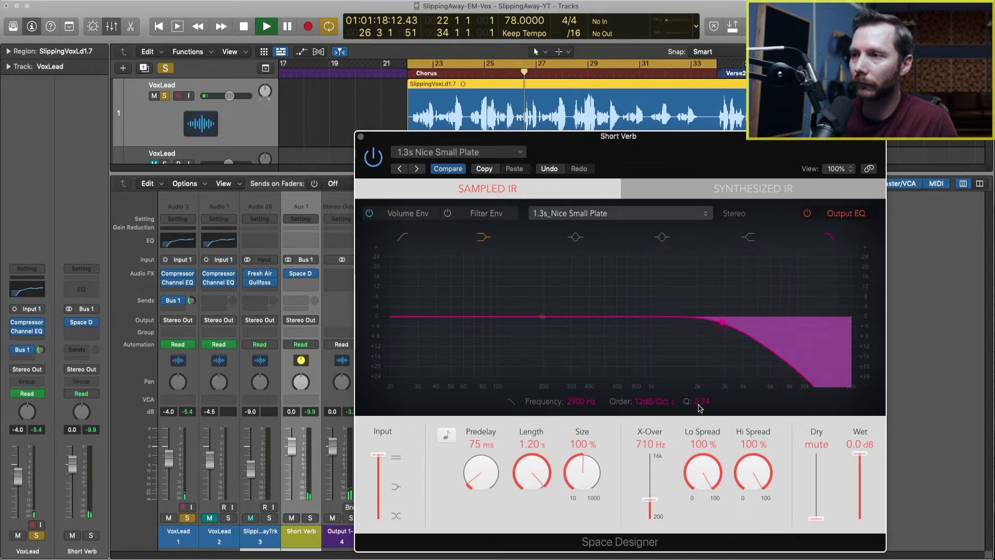
pyautogui.moveTo(702, 404); pyautogui.dragTo(702, 402)
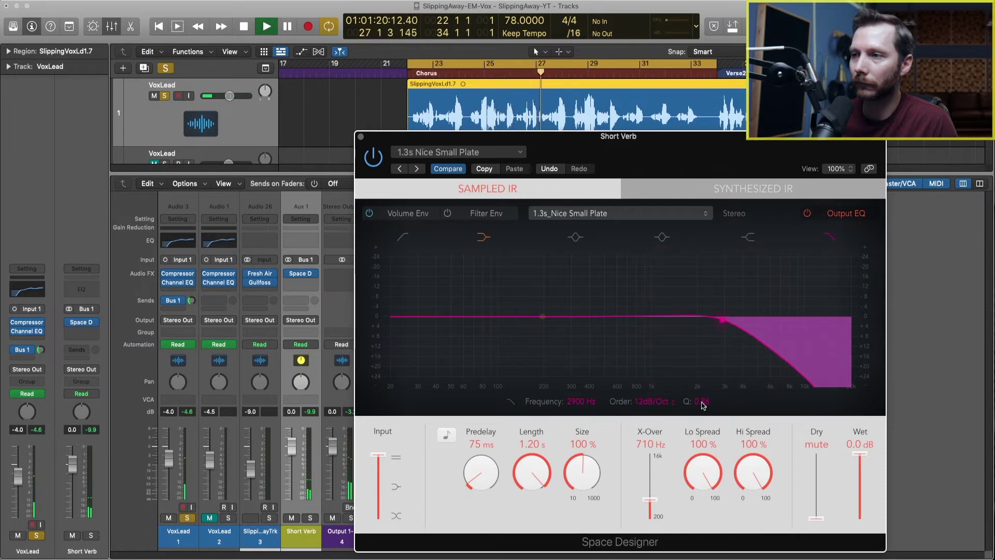
# Compare the reverb with the Output EQ bypassed and active, raise the high cut to 3700 Hz, and stop playback.
pyautogui.click(808, 214)
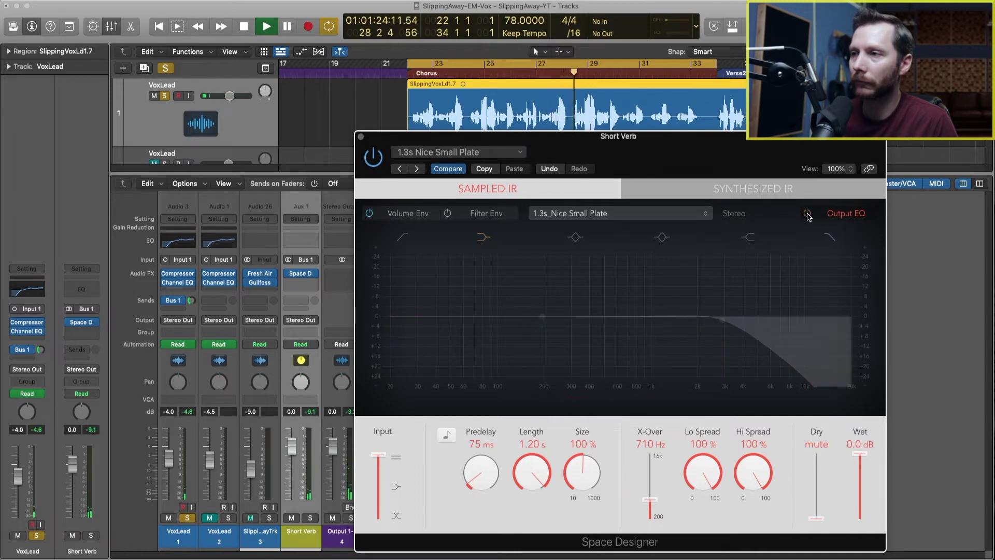
pyautogui.click(808, 214)
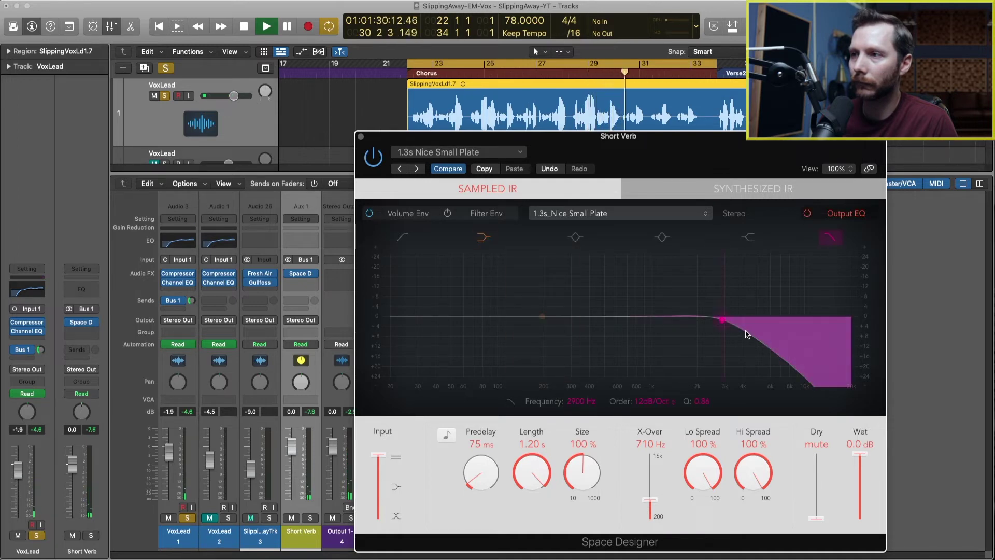
pyautogui.moveTo(723, 320); pyautogui.dragTo(742, 326)
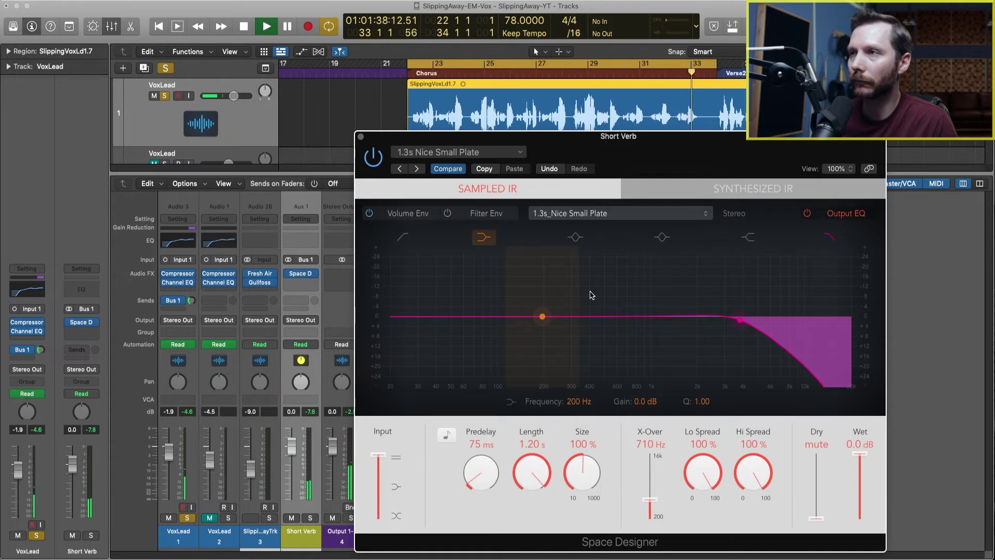
pyautogui.press('space')
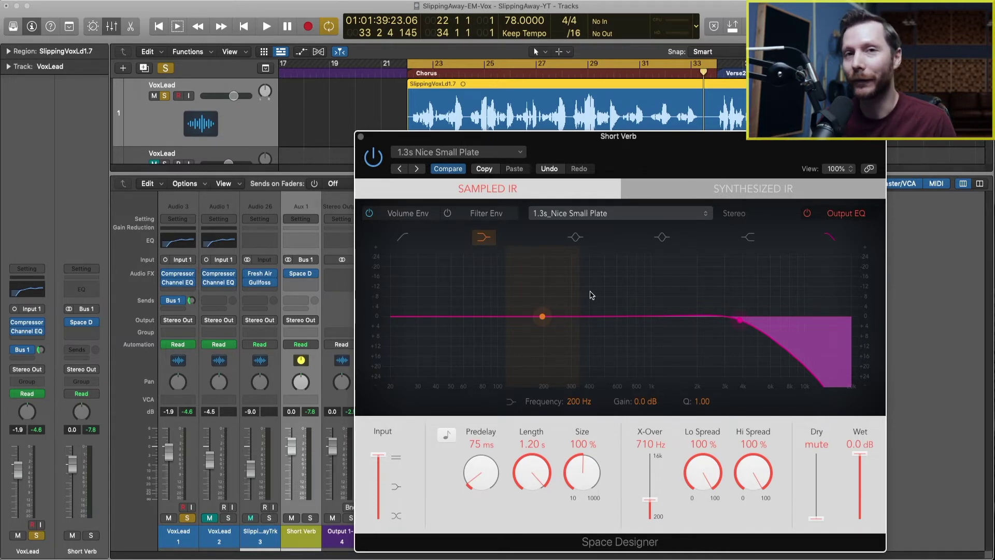
# Enable the Output EQ's low cut at 290 Hz with a 12dB/Oct slope while the chorus plays, and stop playback.
pyautogui.press('space')
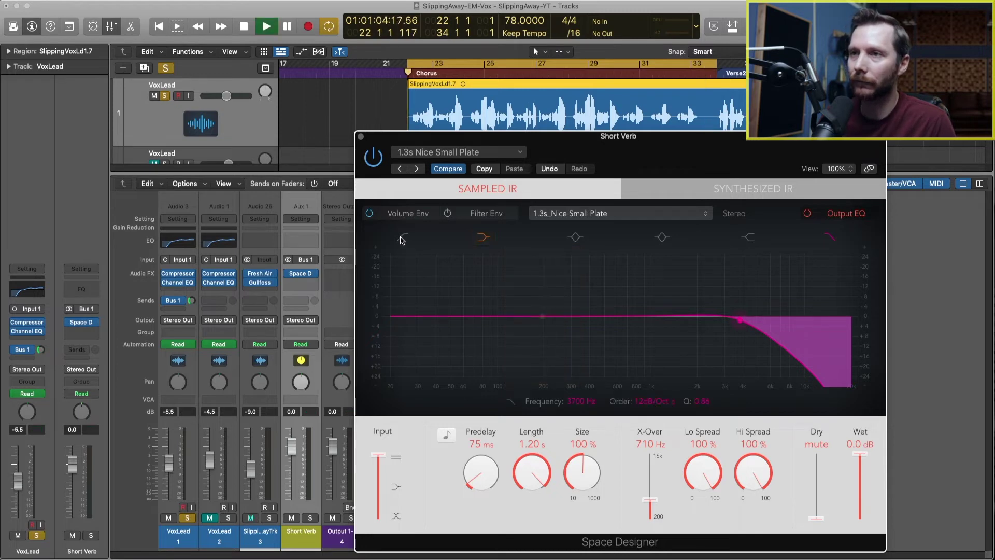
pyautogui.click(402, 238)
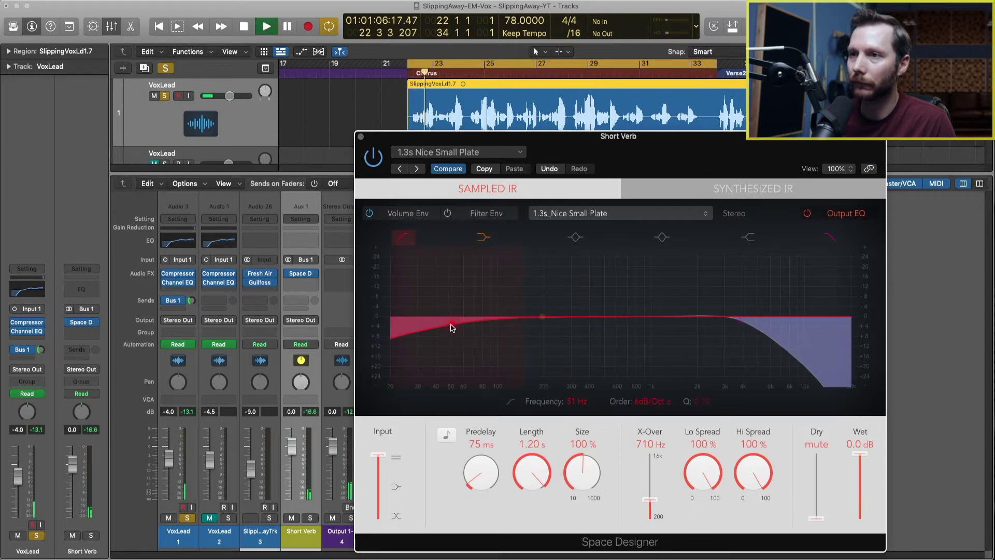
pyautogui.moveTo(453, 326); pyautogui.dragTo(568, 341)
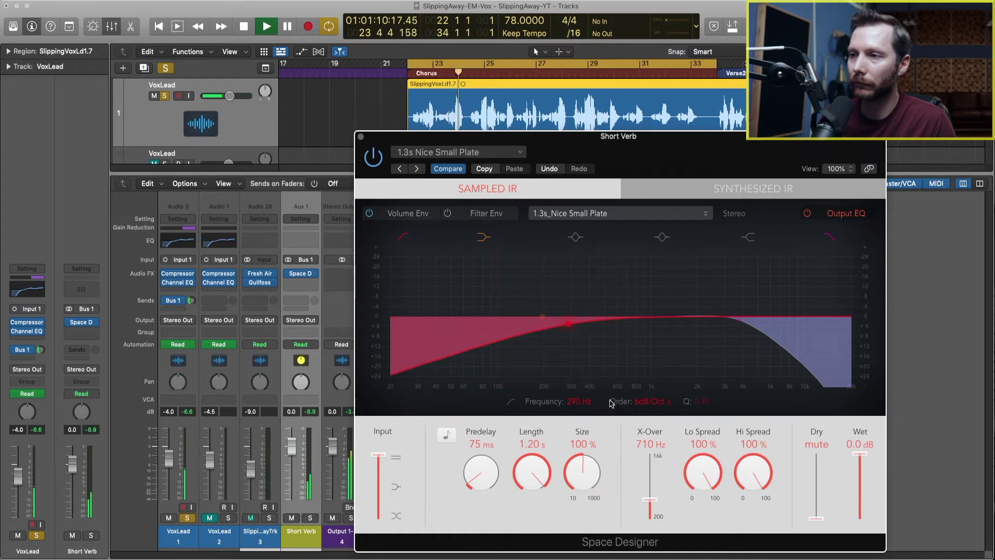
pyautogui.click(651, 401)
pyautogui.click(651, 414)
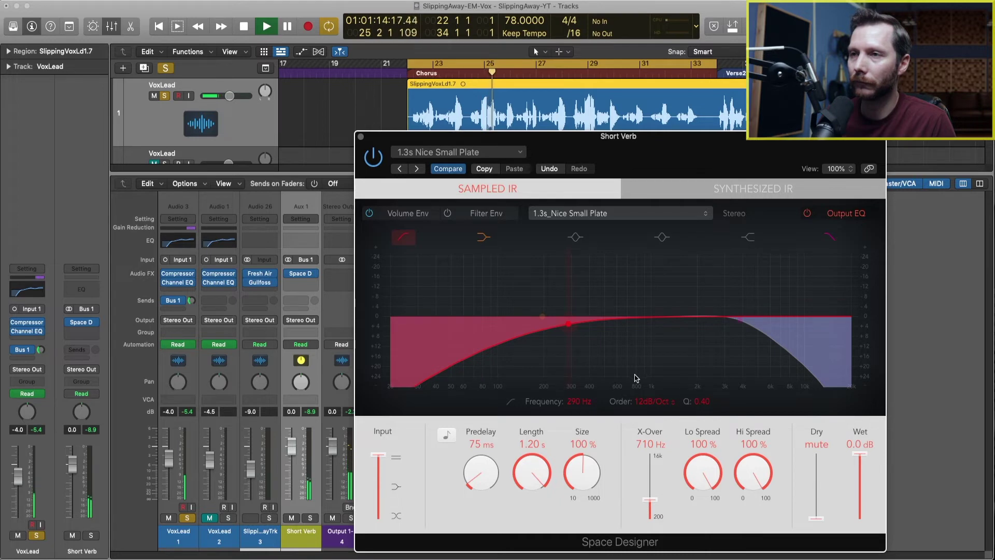
pyautogui.click(483, 237)
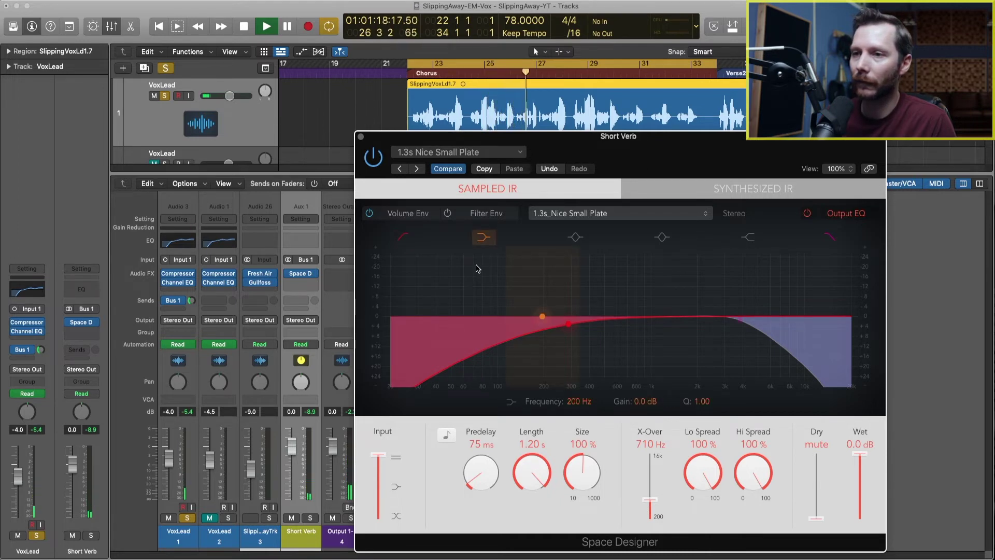
pyautogui.press('space')
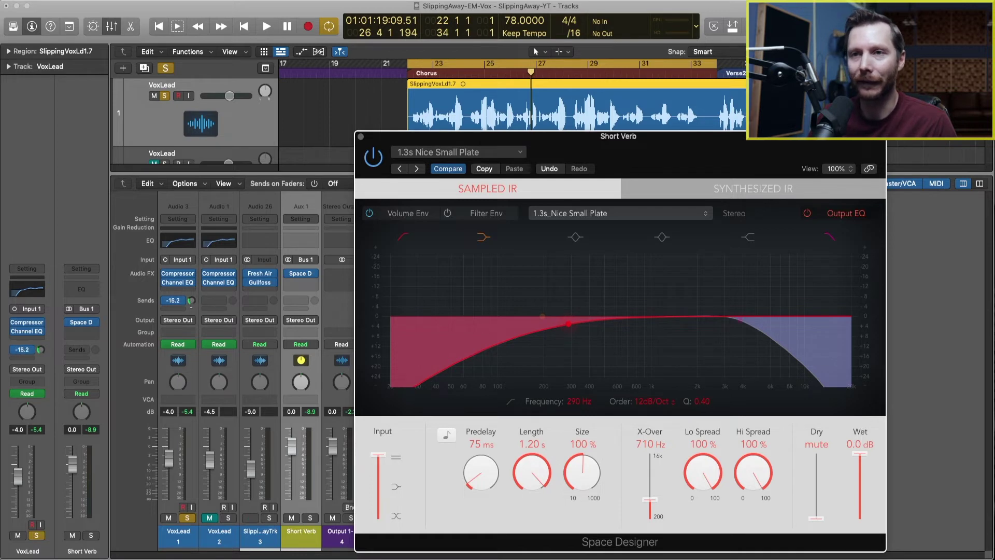
# Turn VoxLead's Bus 1 send all the way down, raise it again by ear while the chorus plays, and stop playback.
pyautogui.moveTo(191, 301); pyautogui.dragTo(193, 305)
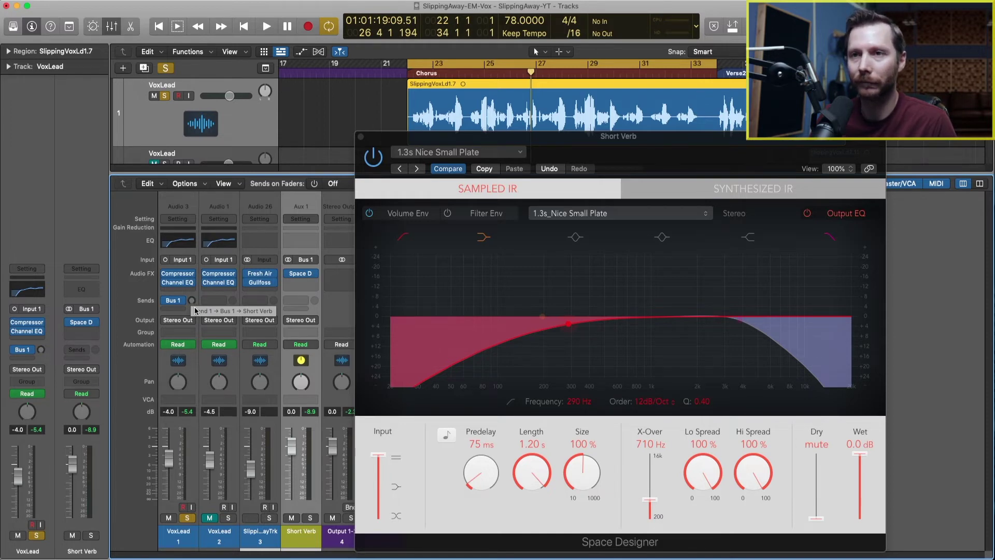
pyautogui.press('space')
pyautogui.moveTo(192, 300); pyautogui.dragTo(191, 291)
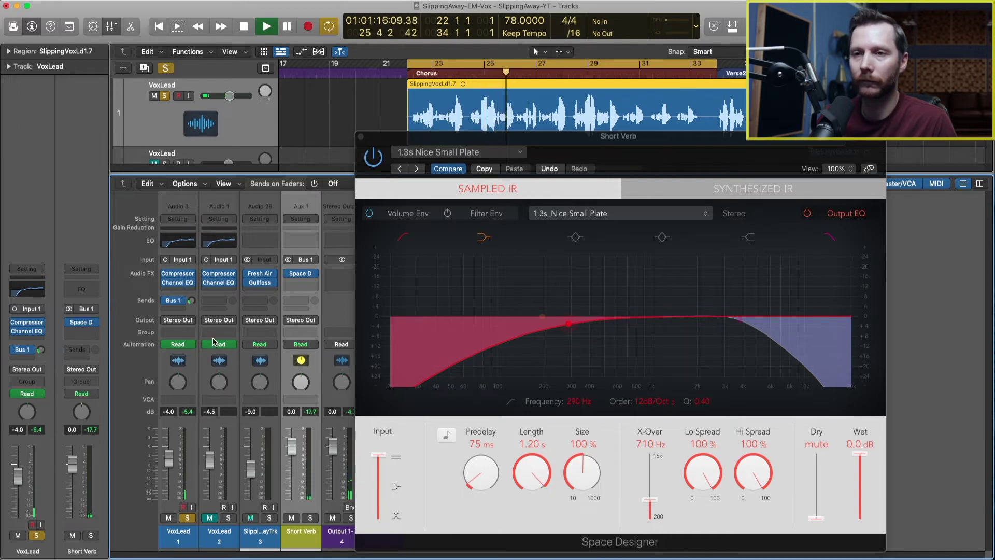
pyautogui.press('space')
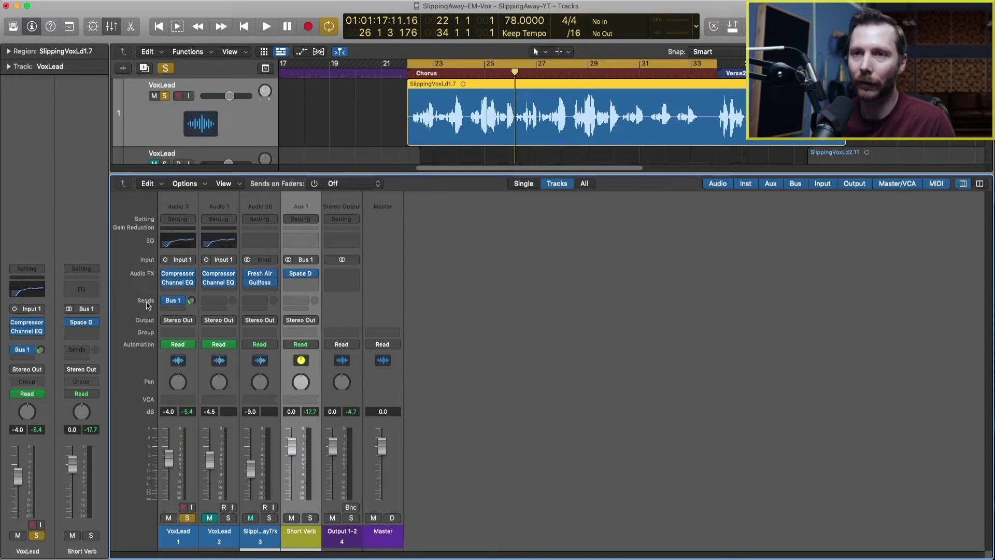
# Add a second send on the VoxLead channel routed to Bus 2.
pyautogui.click(175, 310)
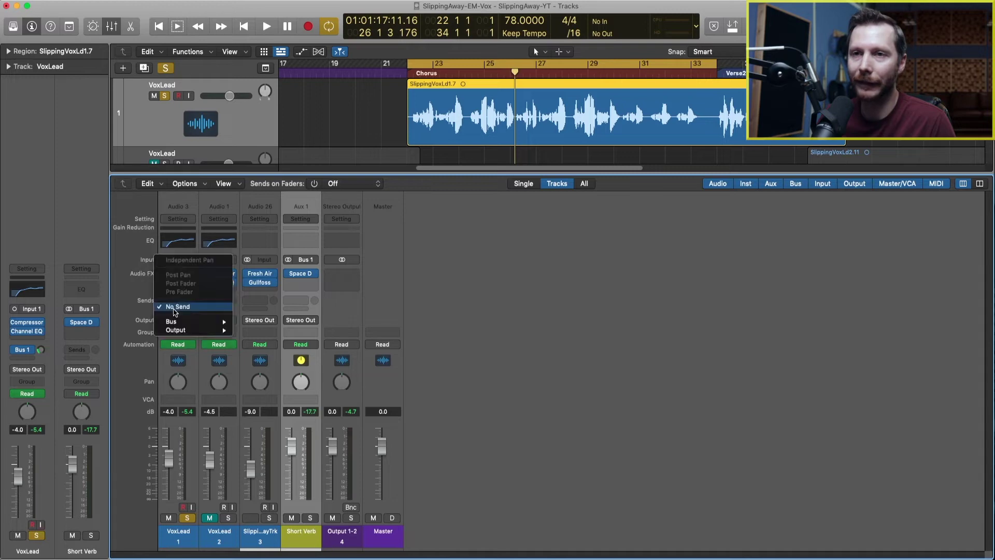
pyautogui.moveTo(173, 324)
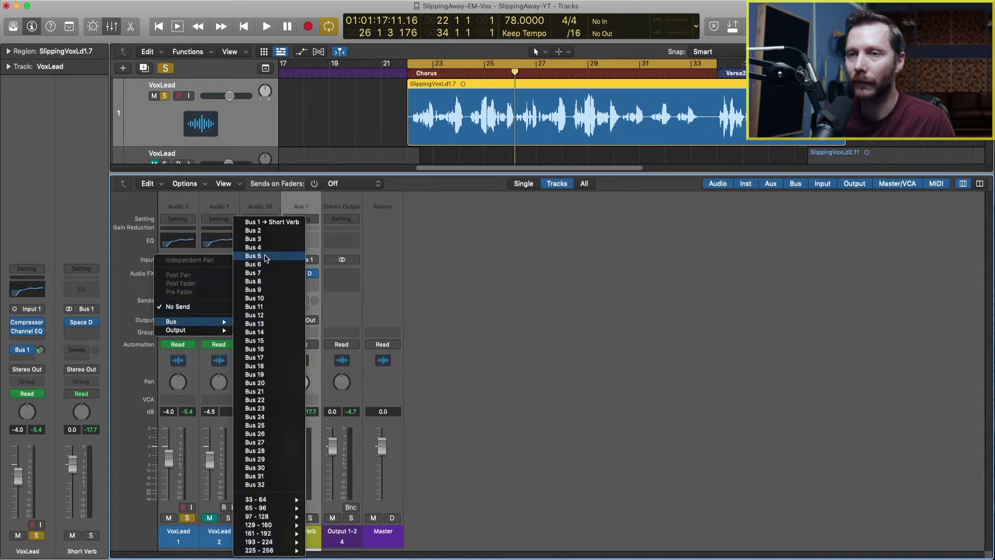
pyautogui.click(283, 231)
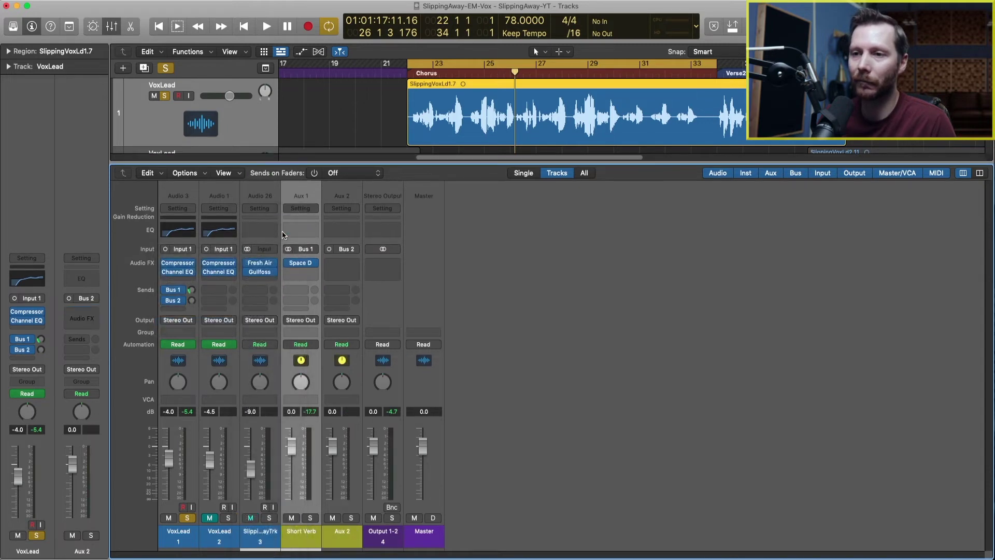
# Rename the Aux 2 channel Long Verb, and try the Short Verb fader slightly lower before resetting it to 0.0 dB.
pyautogui.click(342, 535)
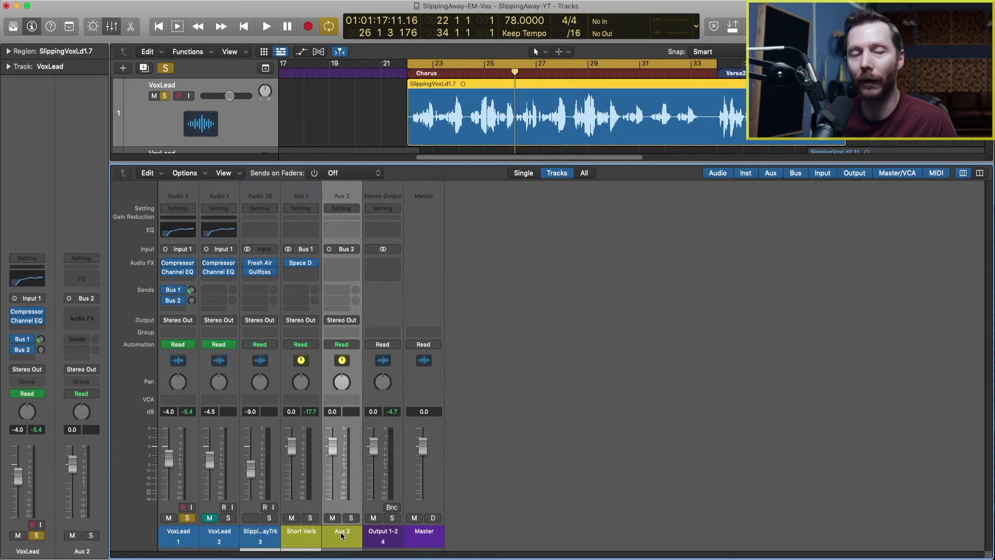
pyautogui.doubleClick(346, 532)
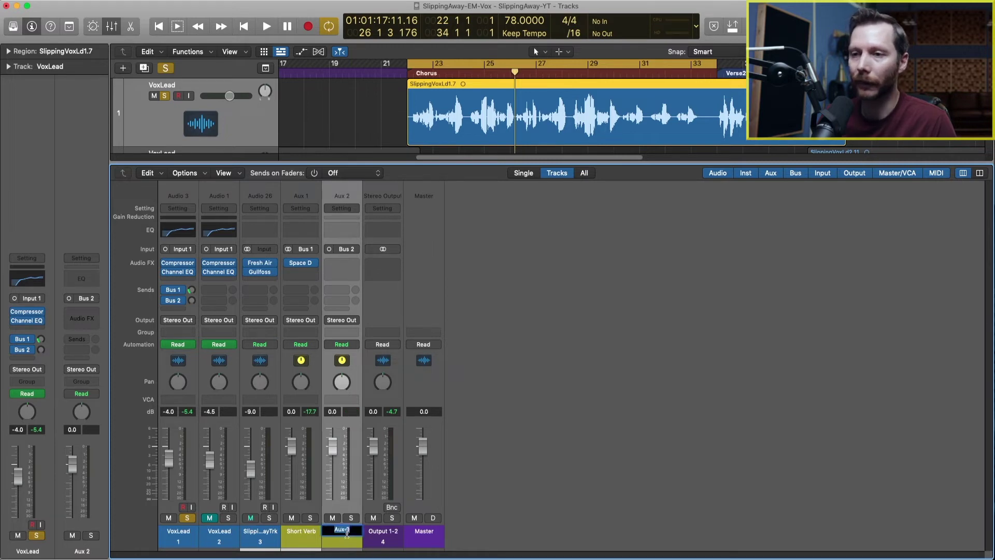
pyautogui.write('Lo')
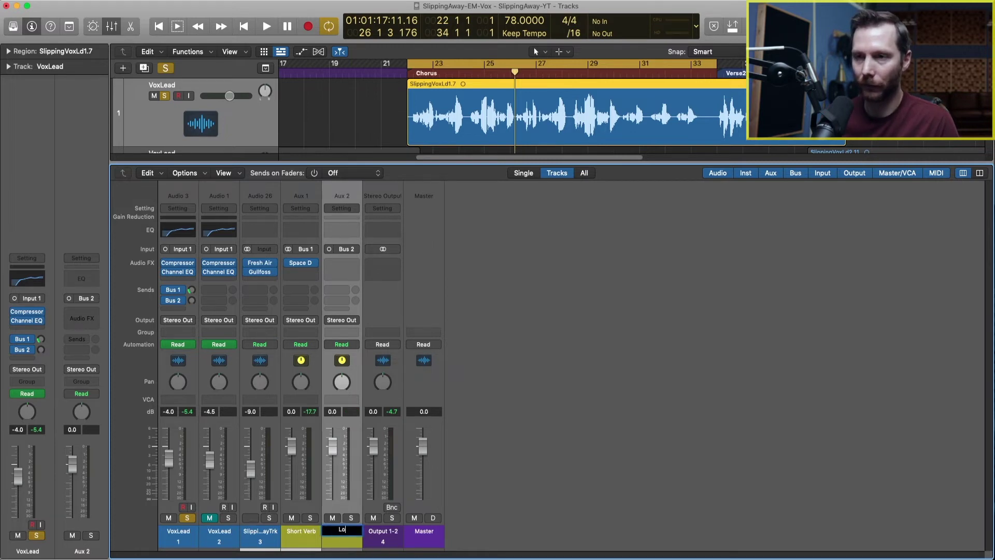
pyautogui.write('ng Verb')
pyautogui.press('Return')
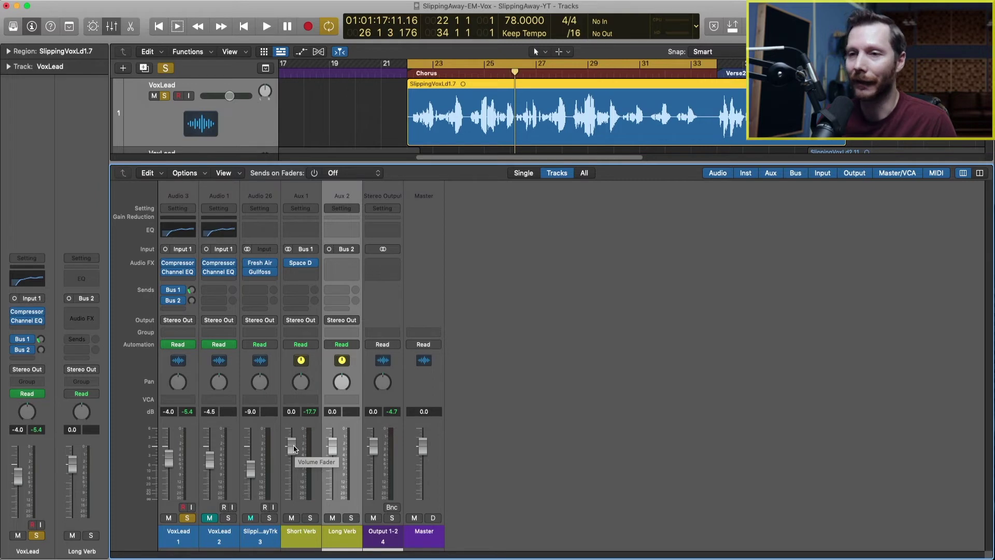
pyautogui.moveTo(294, 449)
pyautogui.mouseDown()
pyautogui.moveTo(294, 469)
pyautogui.moveTo(294, 451)
pyautogui.mouseUp()
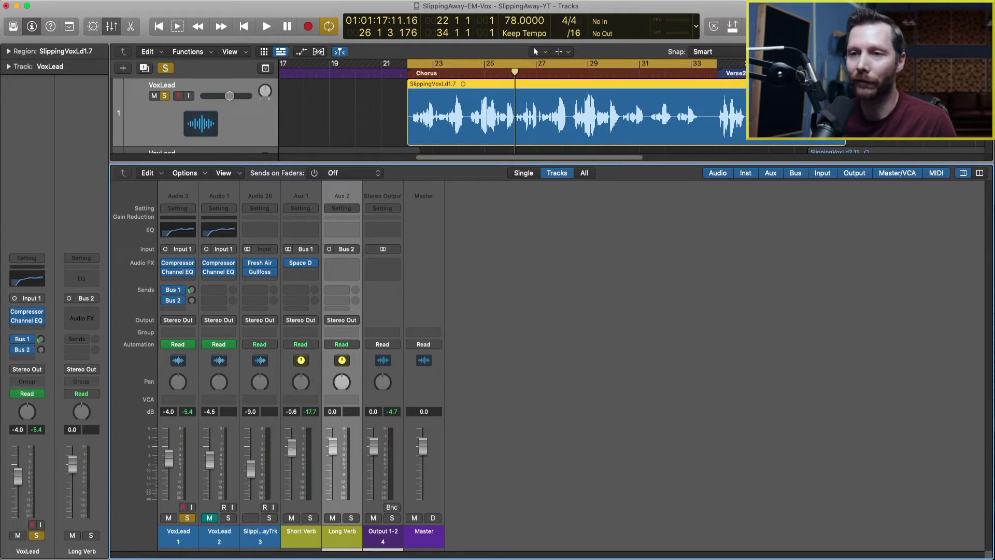
pyautogui.keyDown('alt'); pyautogui.click(291, 450); pyautogui.keyUp('alt')
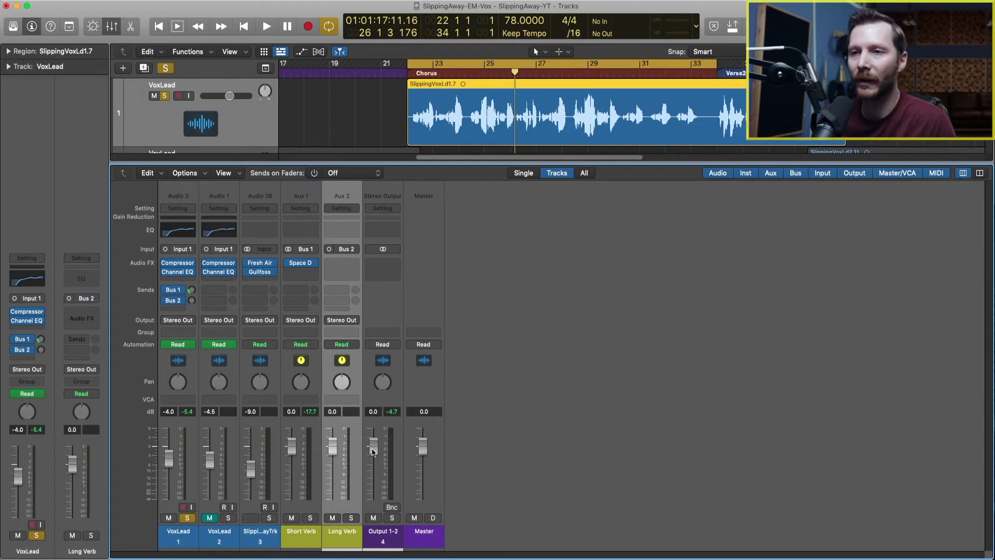
# Insert a Mono->Stereo Space Designer on the Long Verb channel and switch the channel's input format to stereo.
pyautogui.click(349, 266)
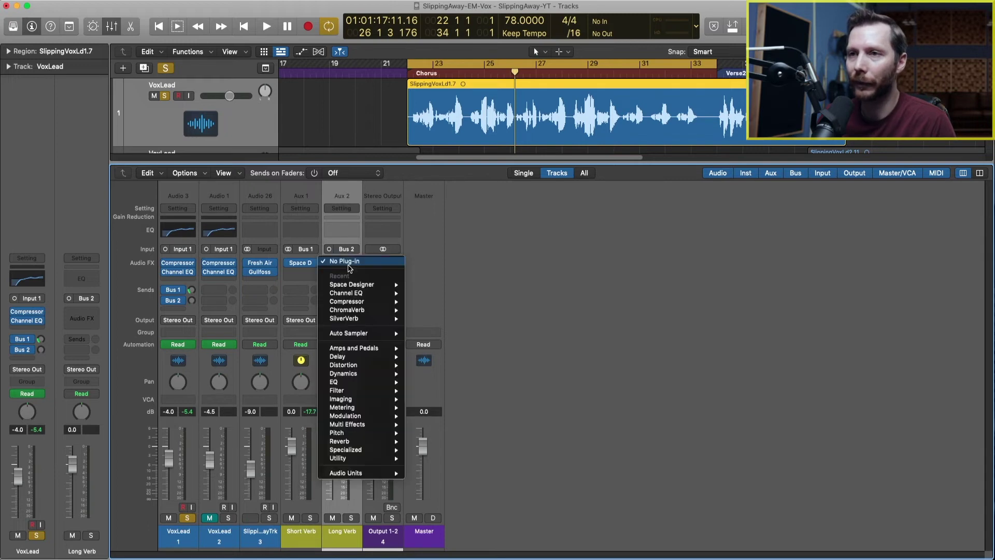
pyautogui.moveTo(358, 441)
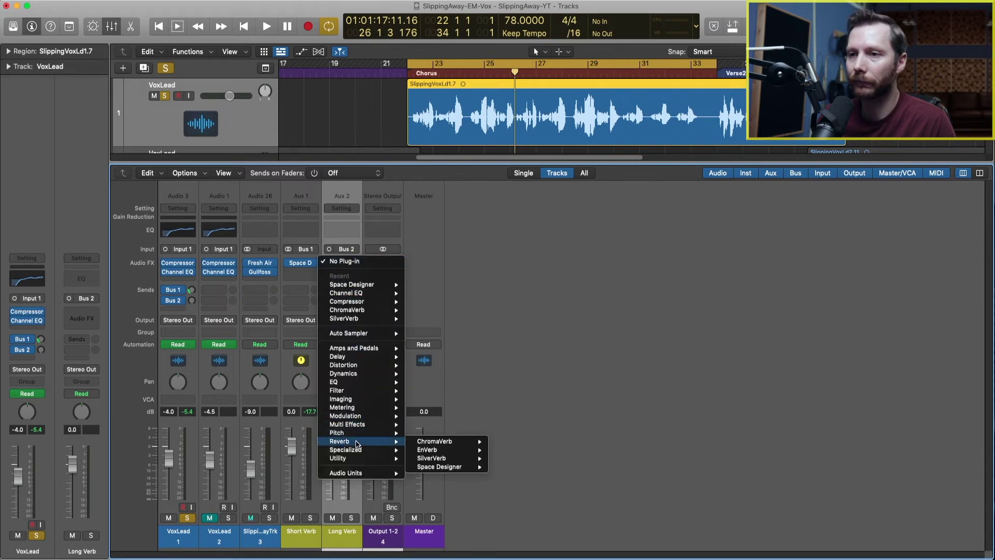
pyautogui.moveTo(456, 467)
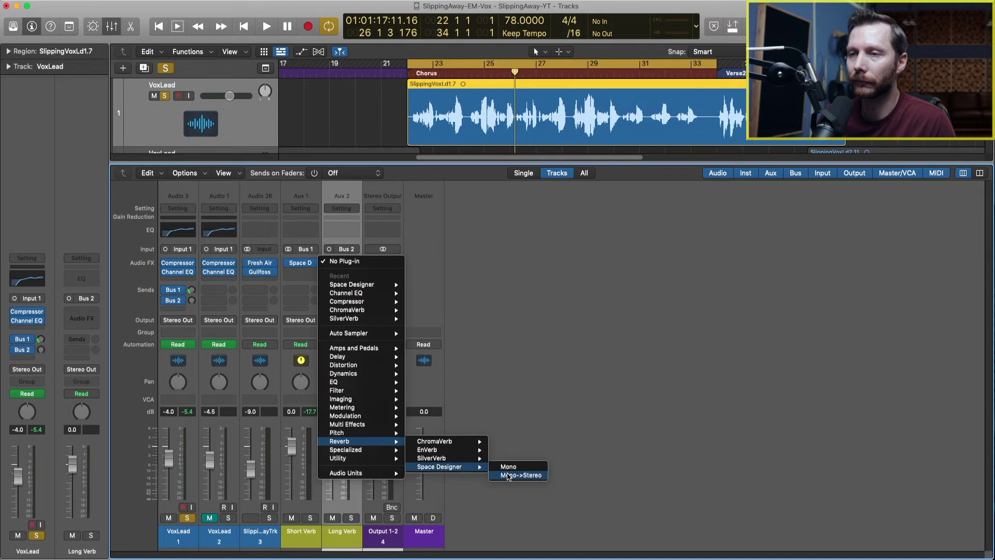
pyautogui.click(508, 477)
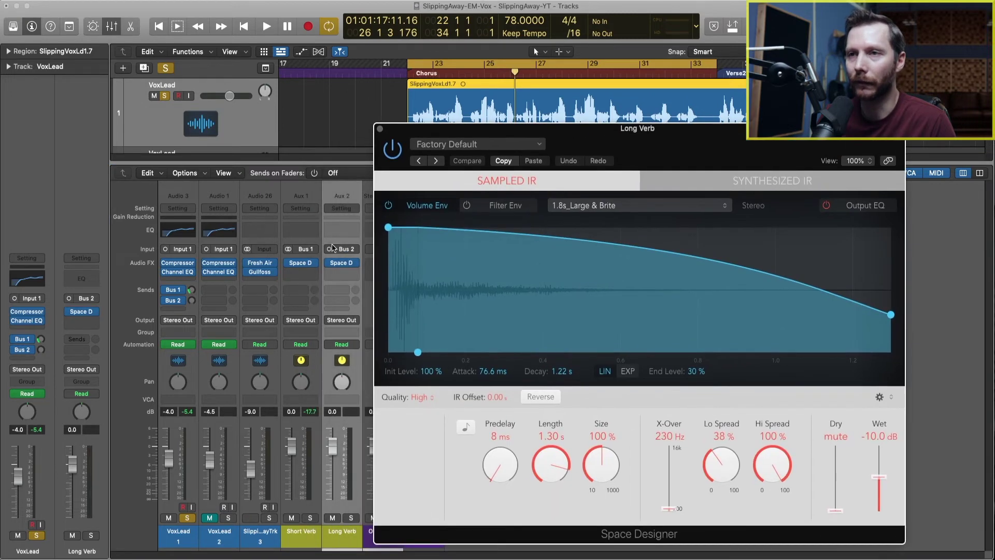
pyautogui.click(329, 250)
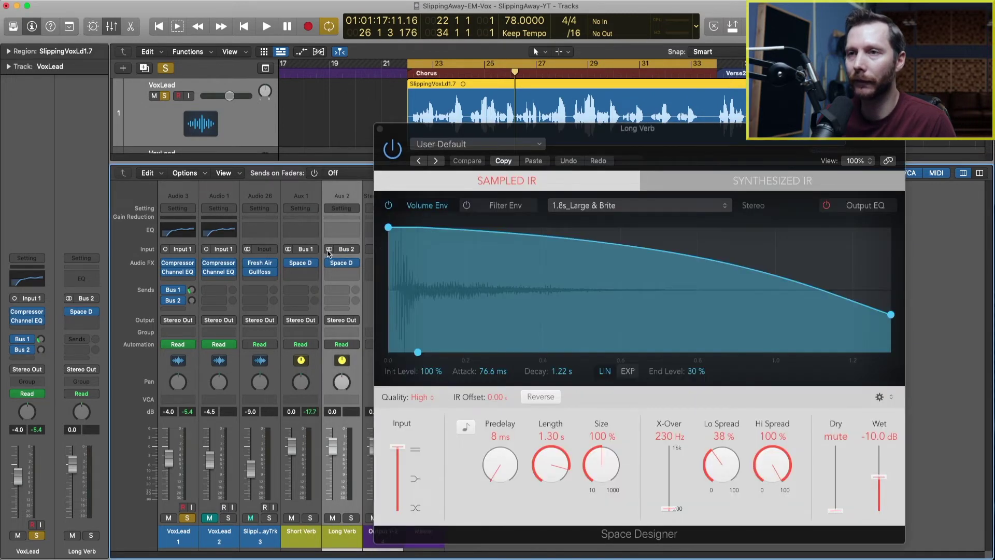
# Load the 02.7s Smooth Vocal Hall preset from the Large Spaces halls in Long Verb's Space Designer and set Wet to 0.0 dB.
pyautogui.click(464, 145)
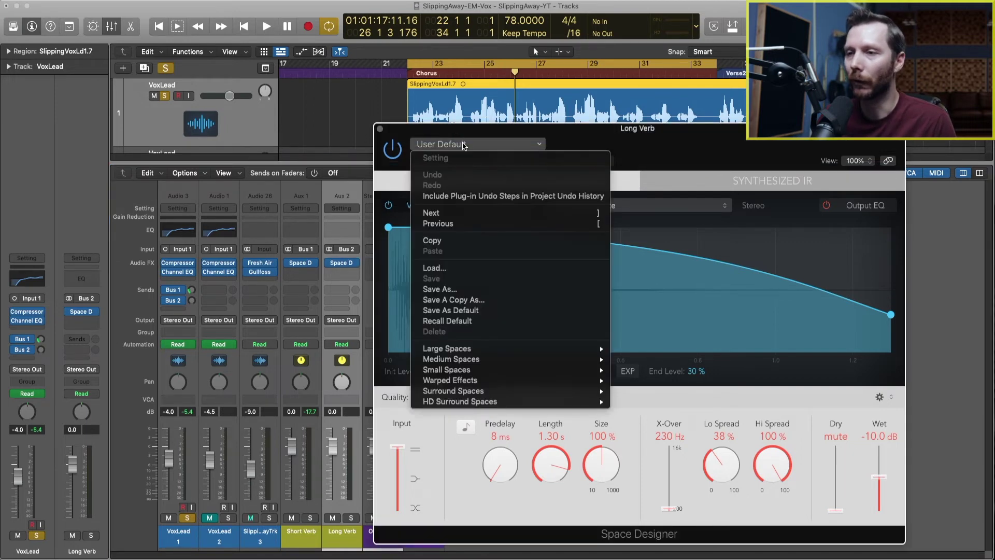
pyautogui.moveTo(473, 350)
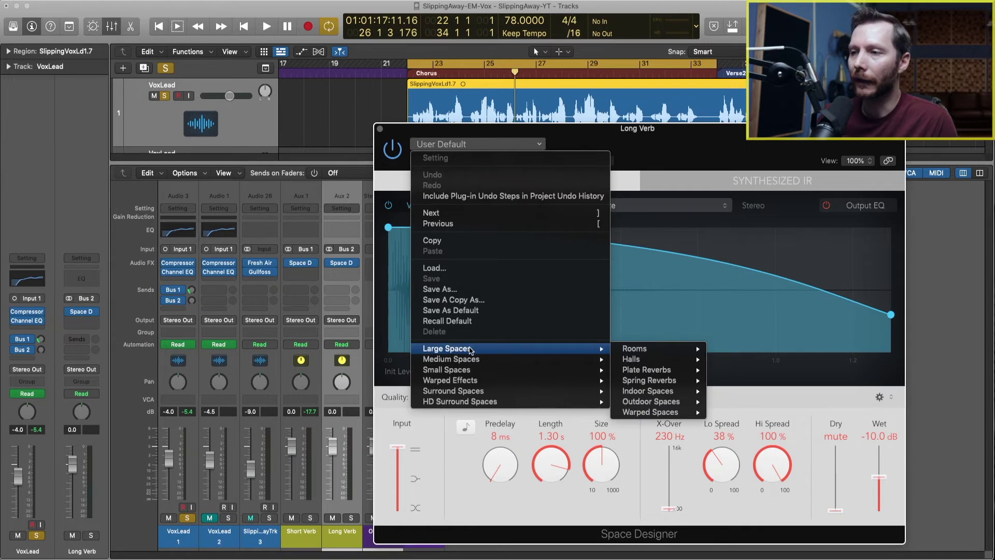
pyautogui.moveTo(641, 361)
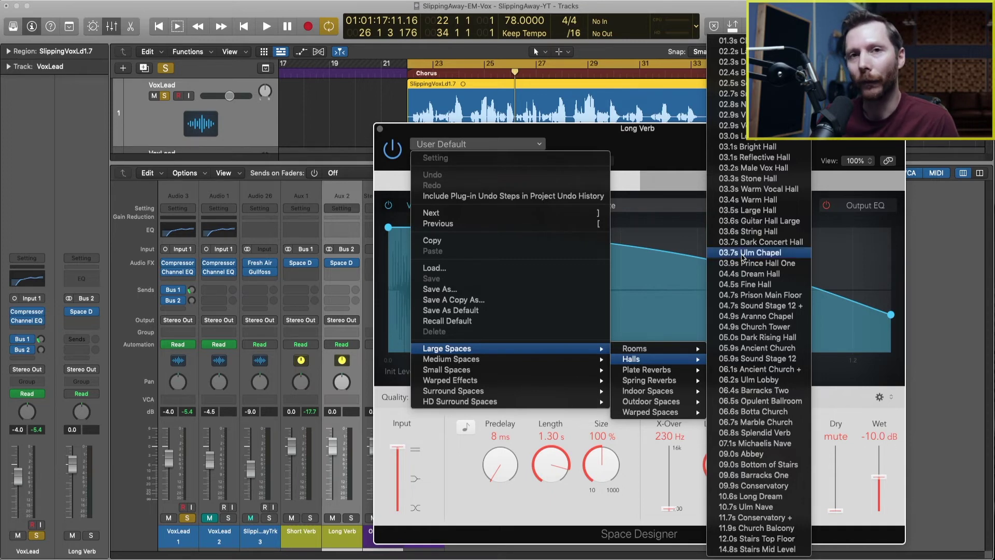
pyautogui.click(743, 95)
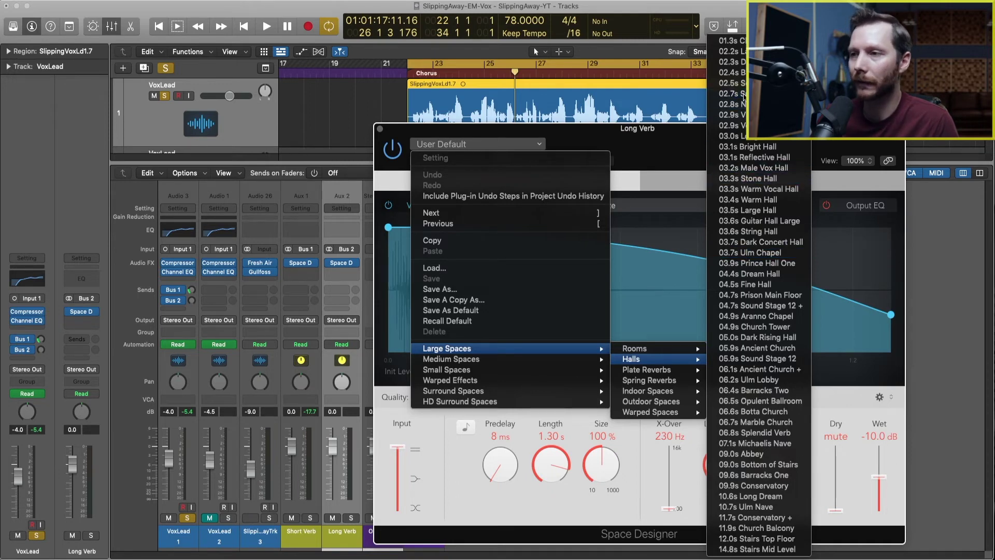
pyautogui.moveTo(879, 487); pyautogui.dragTo(871, 434)
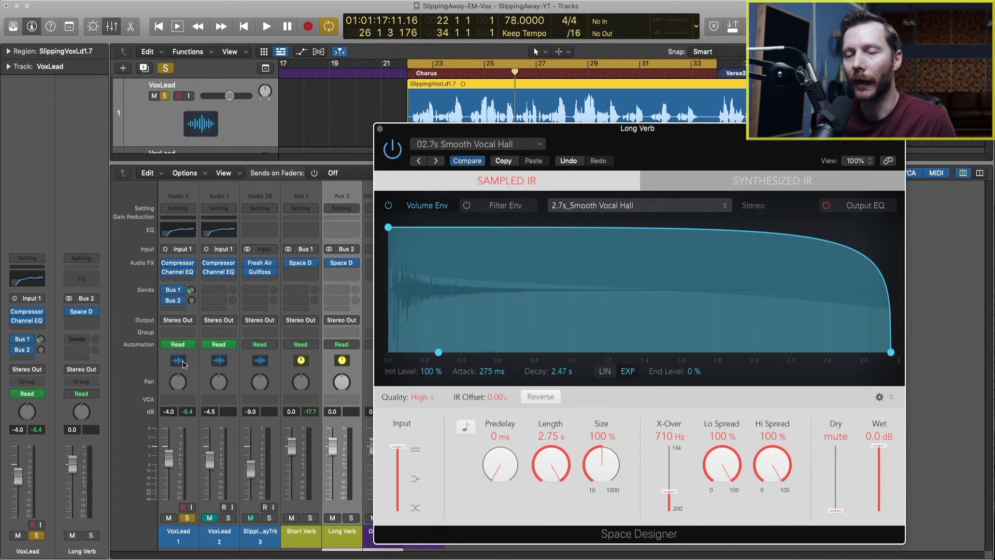
# Bypass VoxLead's Bus 1 send and raise its Bus 2 send to about -16 dB while the chorus plays.
pyautogui.click(165, 292)
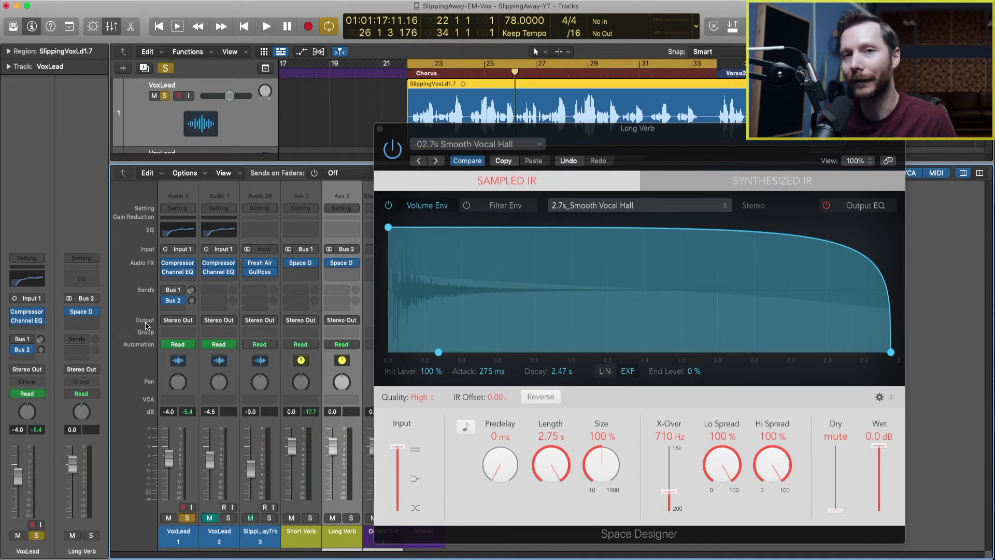
pyautogui.press('space')
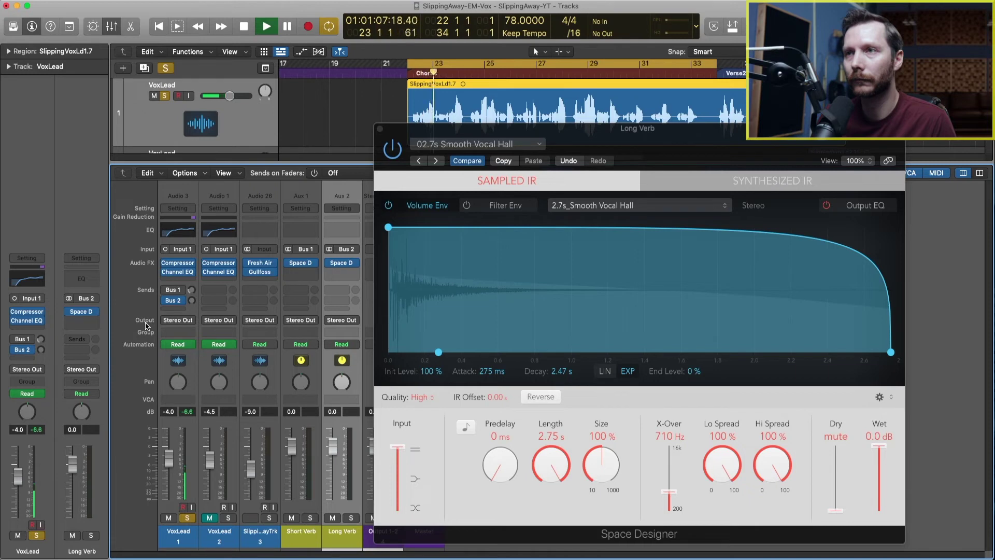
pyautogui.press('space')
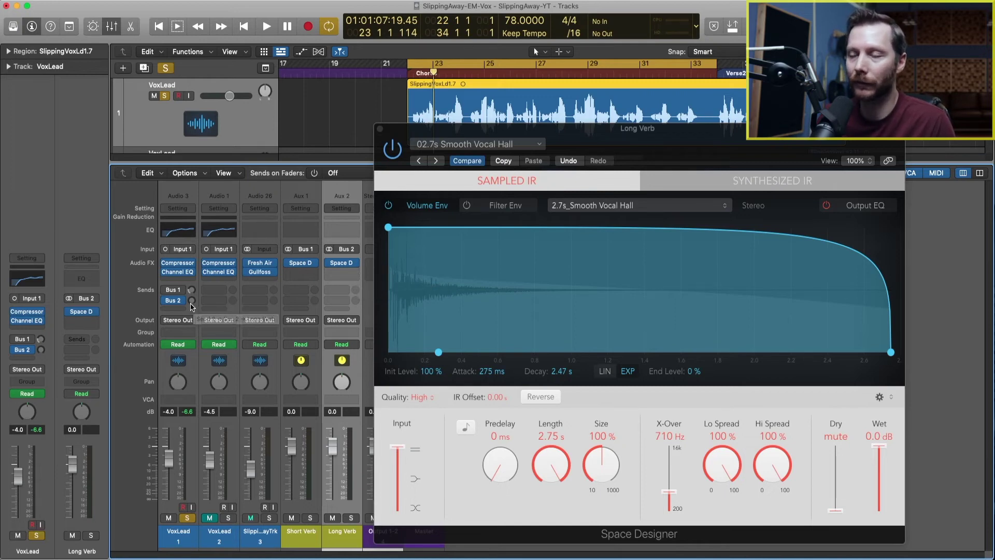
pyautogui.press('space')
pyautogui.moveTo(193, 302); pyautogui.dragTo(192, 271)
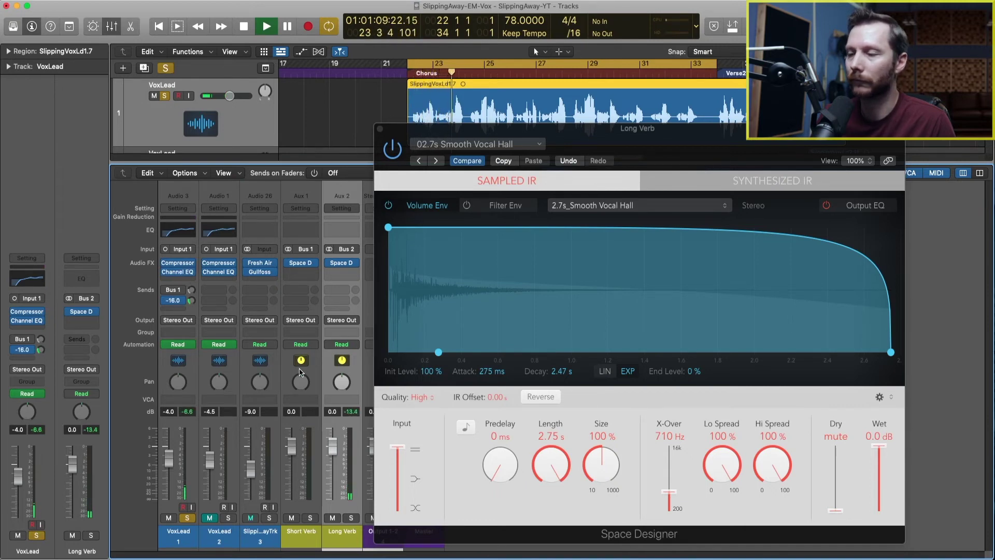
pyautogui.press('space')
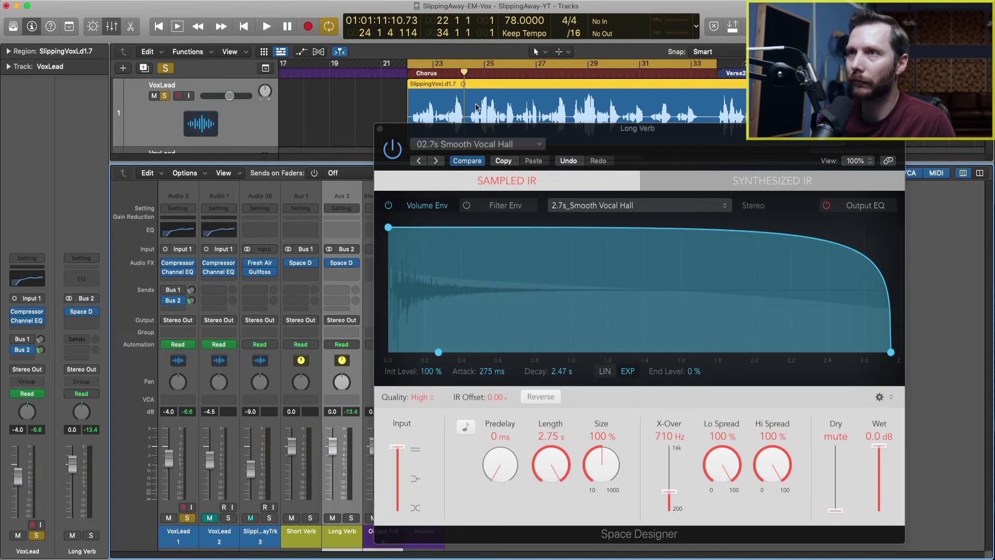
# Try different reverb lengths on Long Verb while the chorus plays, starting with 2.00 s and settling on 2.50 s.
pyautogui.press('space')
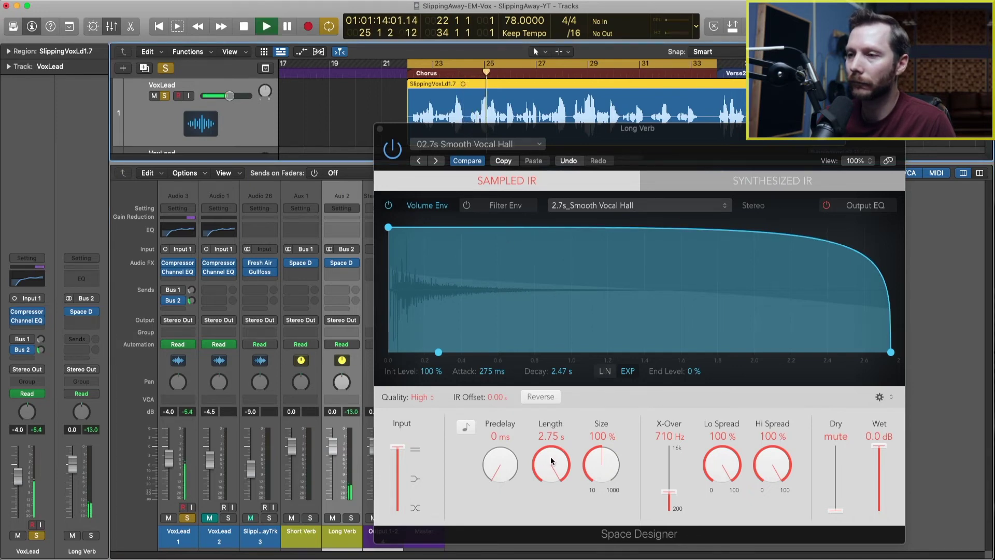
pyautogui.moveTo(550, 458); pyautogui.dragTo(547, 478)
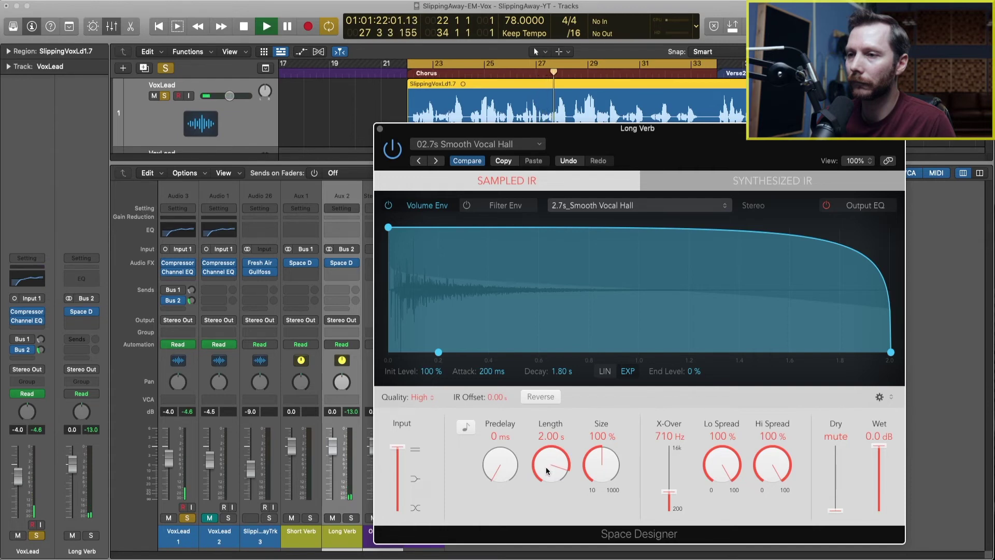
pyautogui.moveTo(546, 467); pyautogui.dragTo(550, 455)
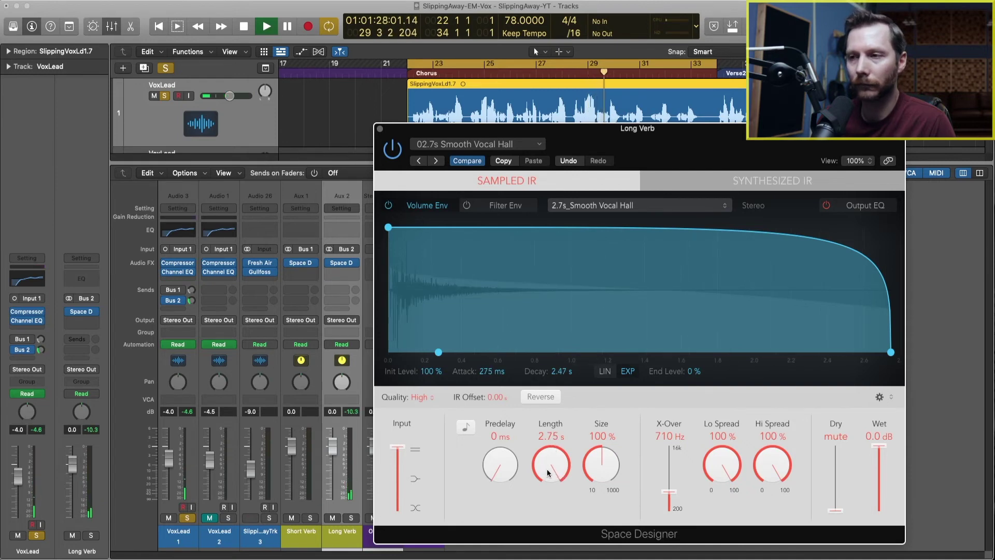
pyautogui.moveTo(548, 465); pyautogui.dragTo(545, 473)
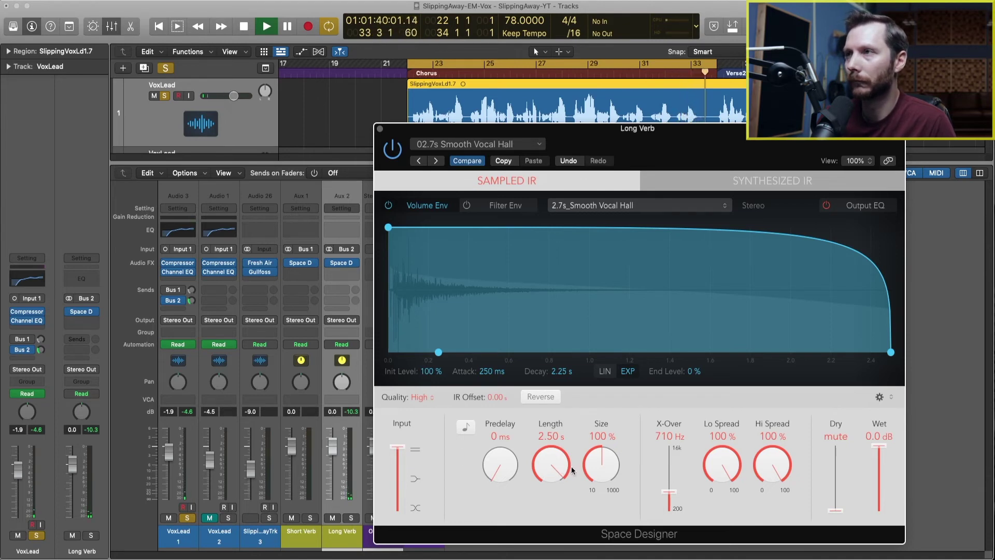
pyautogui.press('space')
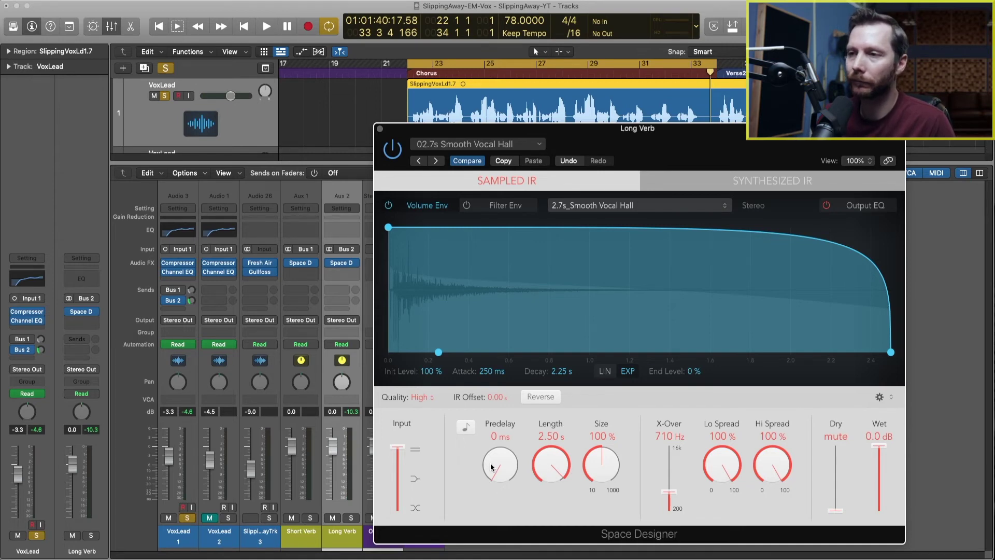
# Set Long Verb's predelay to 100 ms by ear while the chorus plays, and stop playback.
pyautogui.press('space')
pyautogui.moveTo(496, 476)
pyautogui.mouseDown()
pyautogui.moveTo(498, 452)
pyautogui.moveTo(495, 461)
pyautogui.mouseUp()
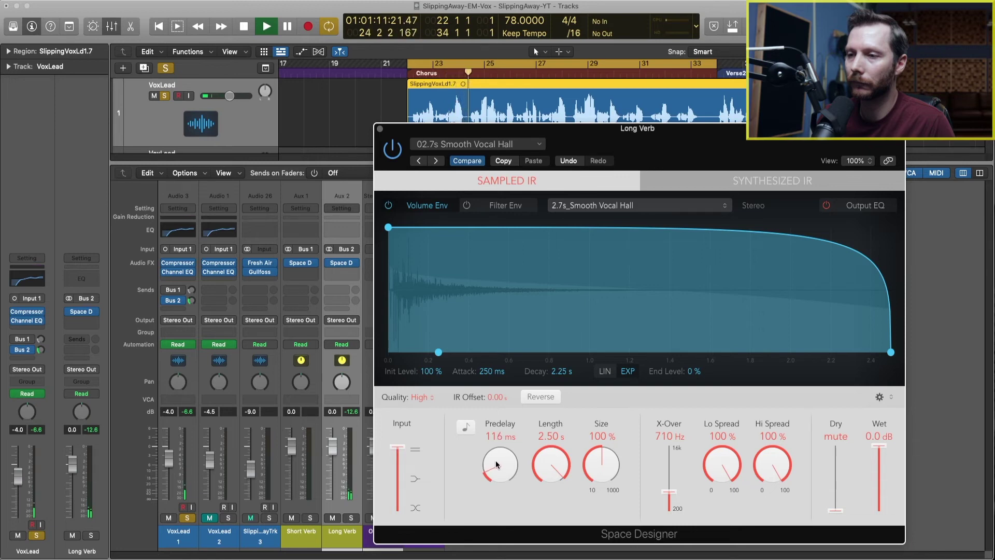
pyautogui.moveTo(495, 462); pyautogui.dragTo(497, 466)
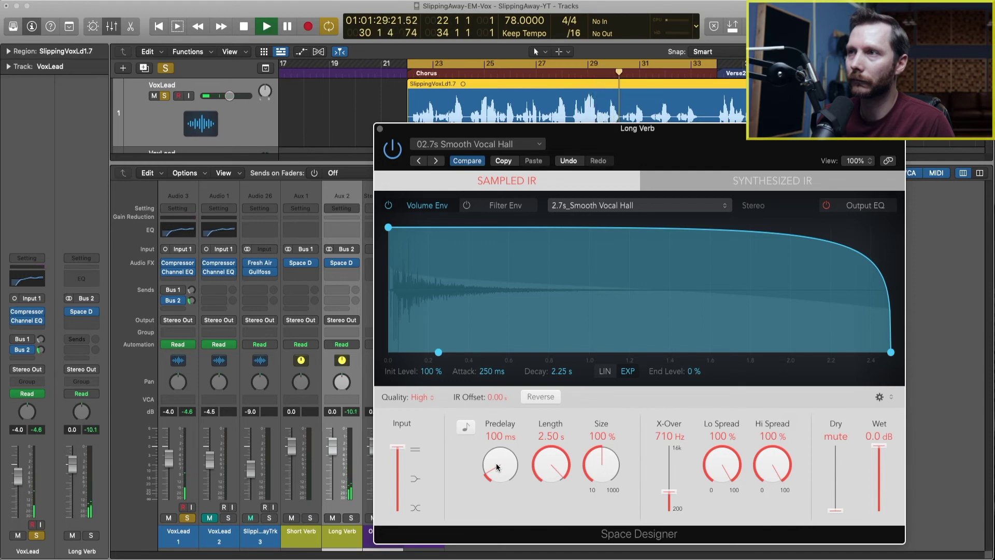
pyautogui.press('space')
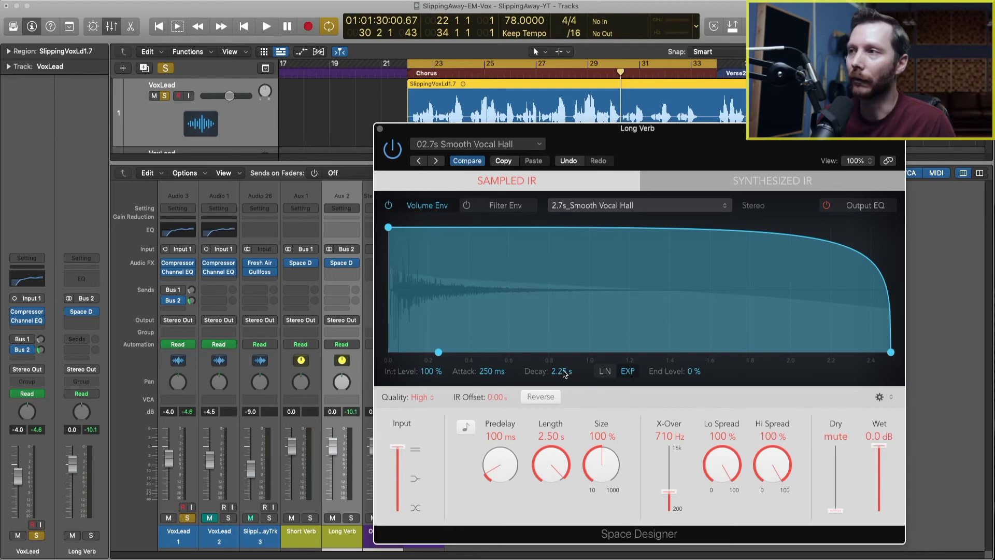
# Enable the high cut in Long Verb's output EQ and set it to 3300 Hz at 12dB/Oct while the chorus plays.
pyautogui.click(865, 207)
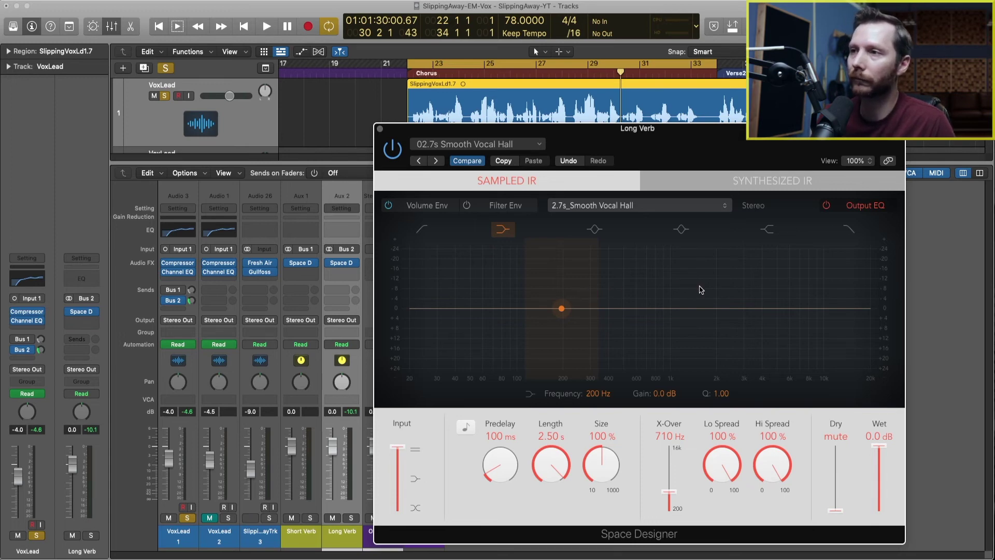
pyautogui.press('space')
pyautogui.click(849, 228)
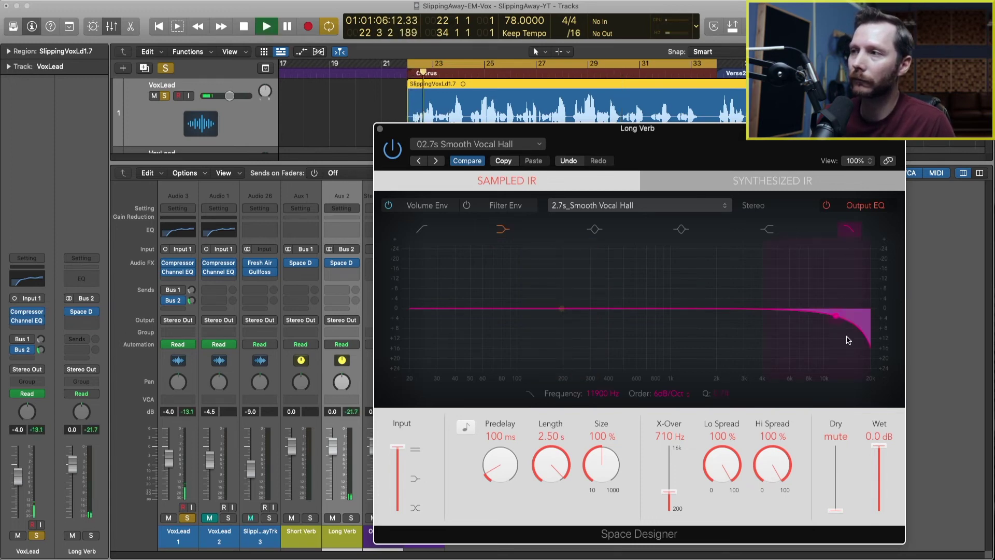
pyautogui.moveTo(856, 328); pyautogui.dragTo(779, 356)
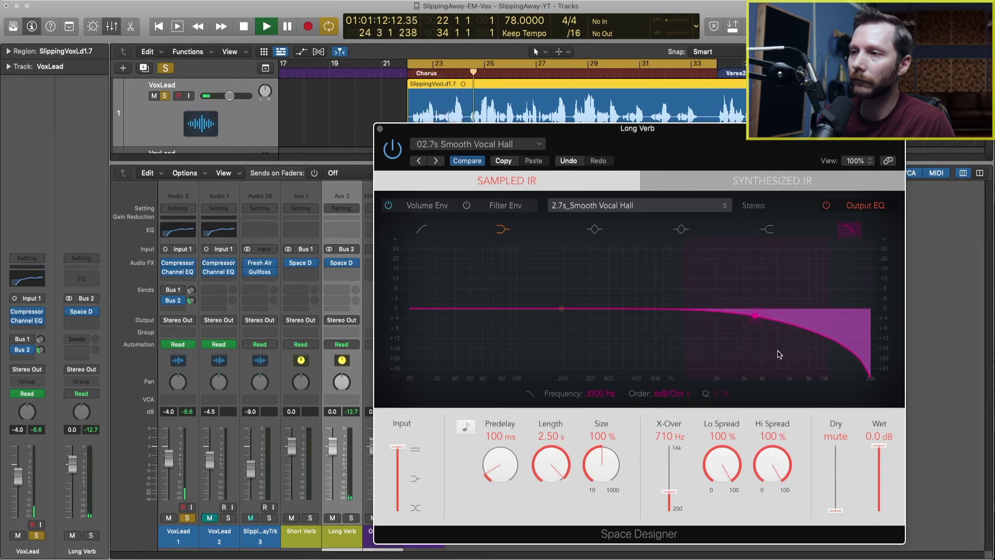
pyautogui.click(671, 394)
pyautogui.click(673, 406)
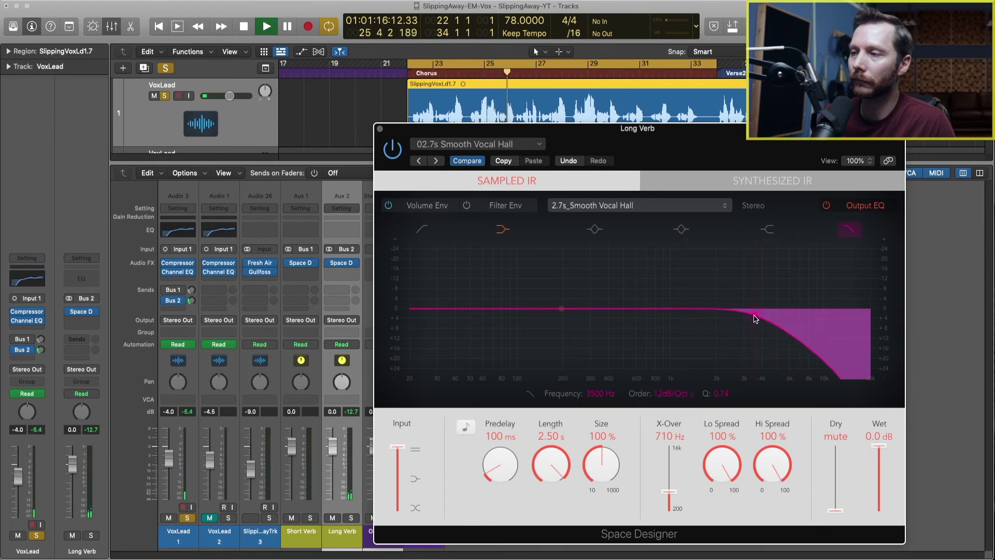
pyautogui.moveTo(754, 319)
pyautogui.mouseDown()
pyautogui.moveTo(714, 322)
pyautogui.moveTo(751, 320)
pyautogui.mouseUp()
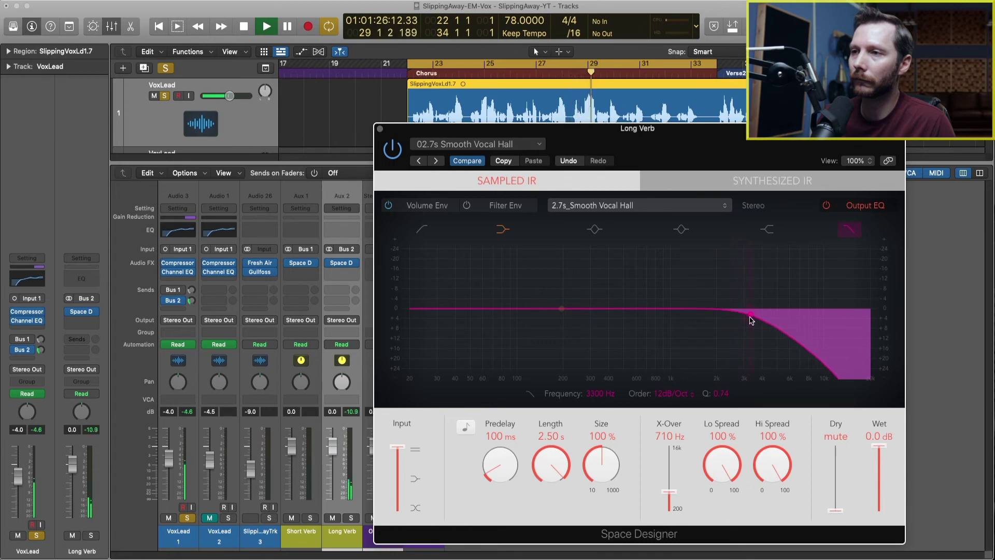
# Enable the low cut in Long Verb's output EQ, set it to 320 Hz at 12dB/Oct, and stop playback.
pyautogui.click(561, 308)
pyautogui.click(423, 228)
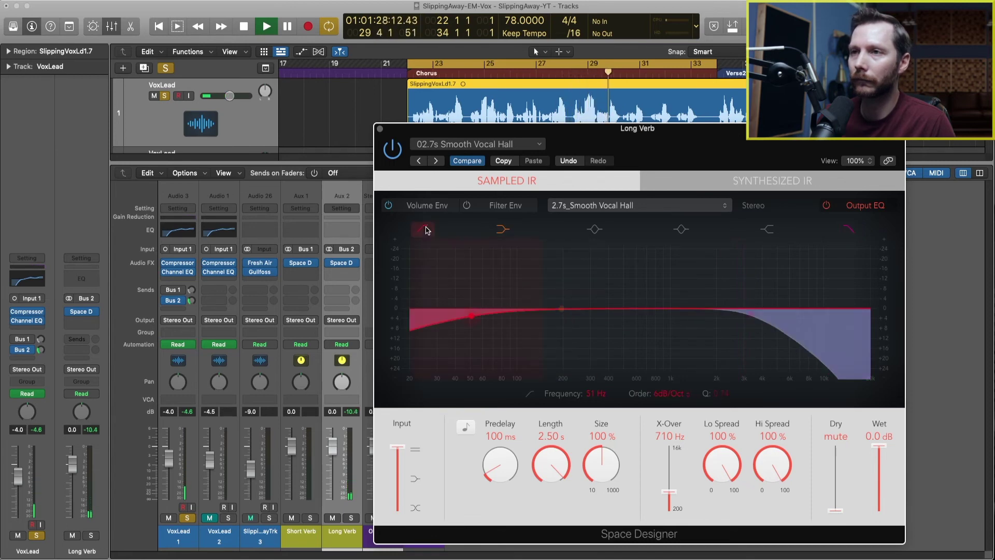
pyautogui.moveTo(472, 319); pyautogui.dragTo(597, 335)
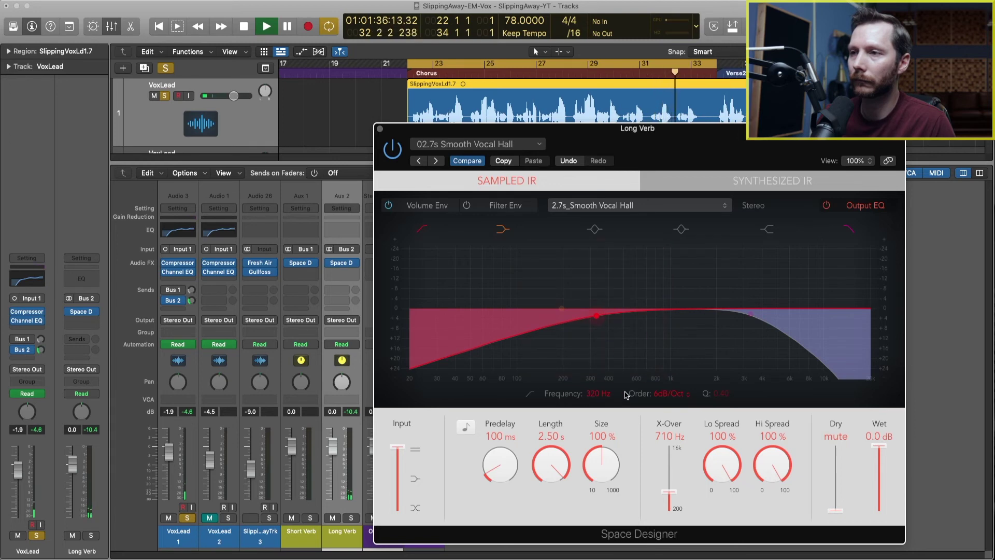
pyautogui.click(673, 394)
pyautogui.click(673, 404)
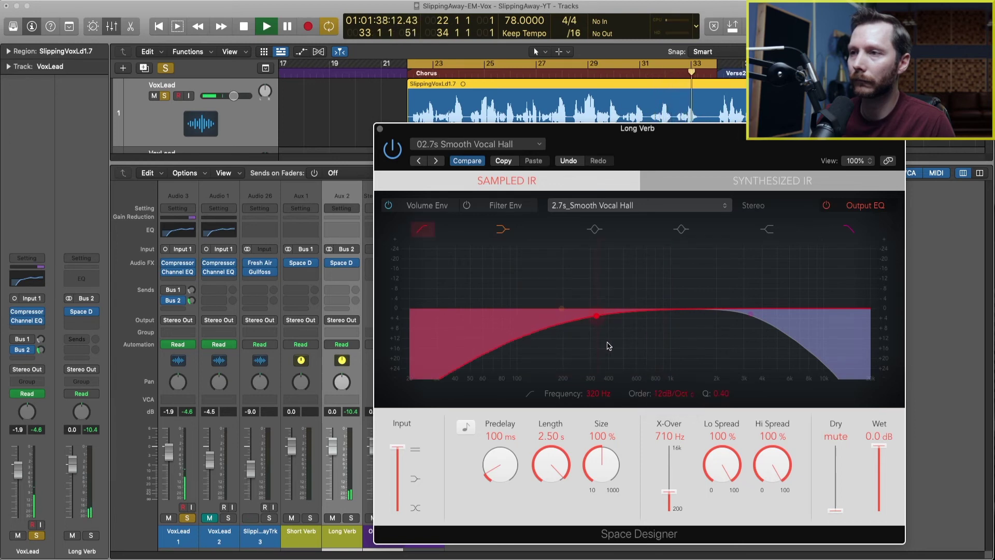
pyautogui.press('space')
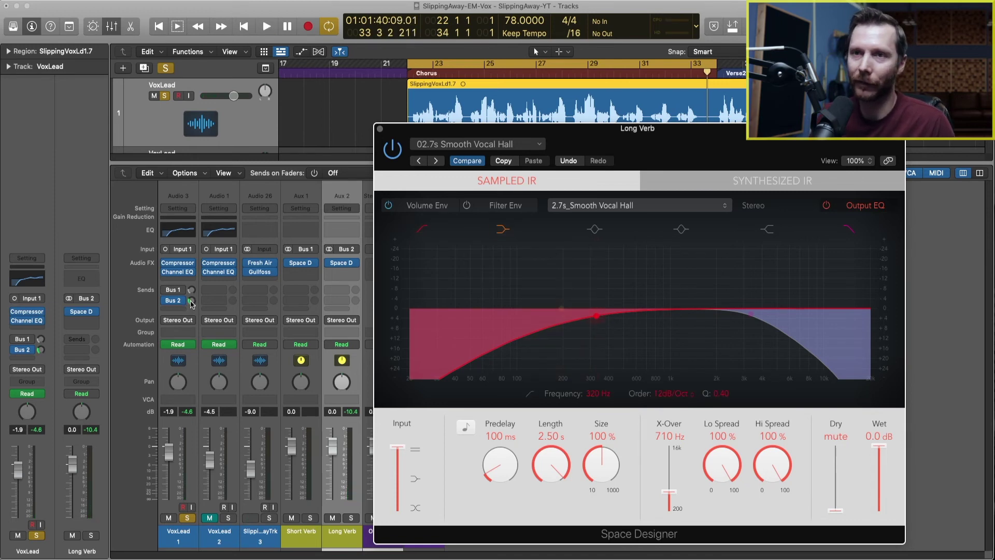
# Turn VoxLead's Bus 2 send all the way down, raise it by ear during playback, and re-enable its Bus 1 send.
pyautogui.moveTo(191, 301); pyautogui.dragTo(191, 316)
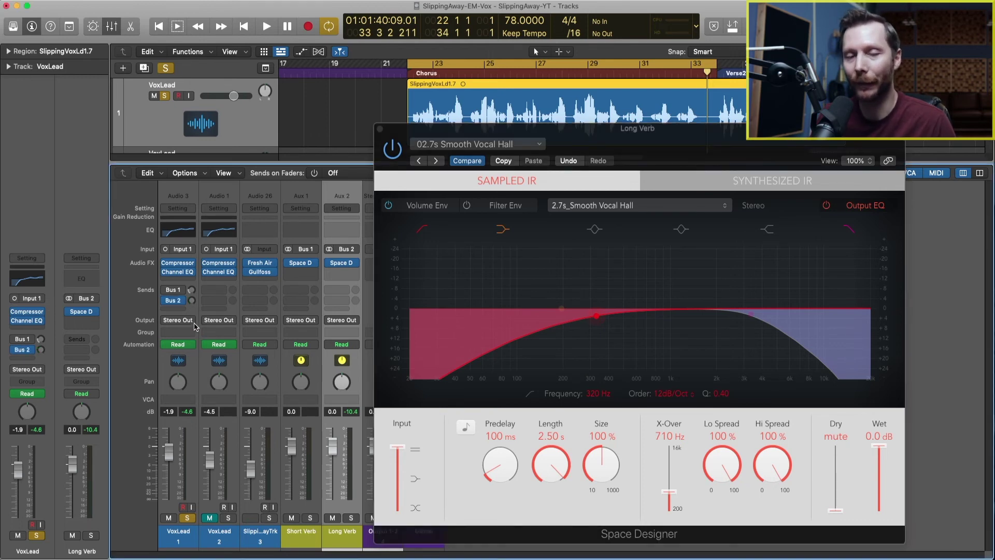
pyautogui.press('space')
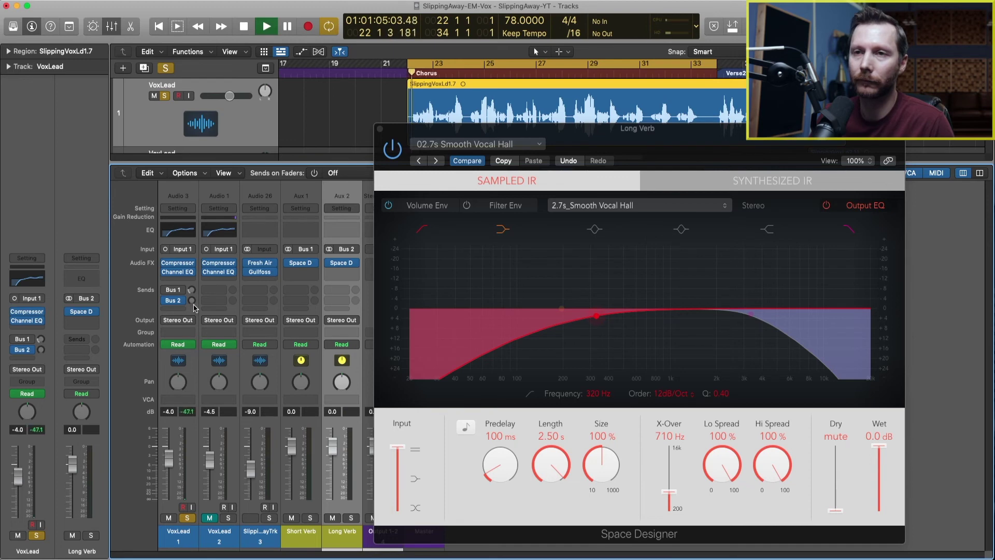
pyautogui.moveTo(194, 308)
pyautogui.mouseDown()
pyautogui.moveTo(194, 316)
pyautogui.moveTo(192, 300)
pyautogui.mouseUp()
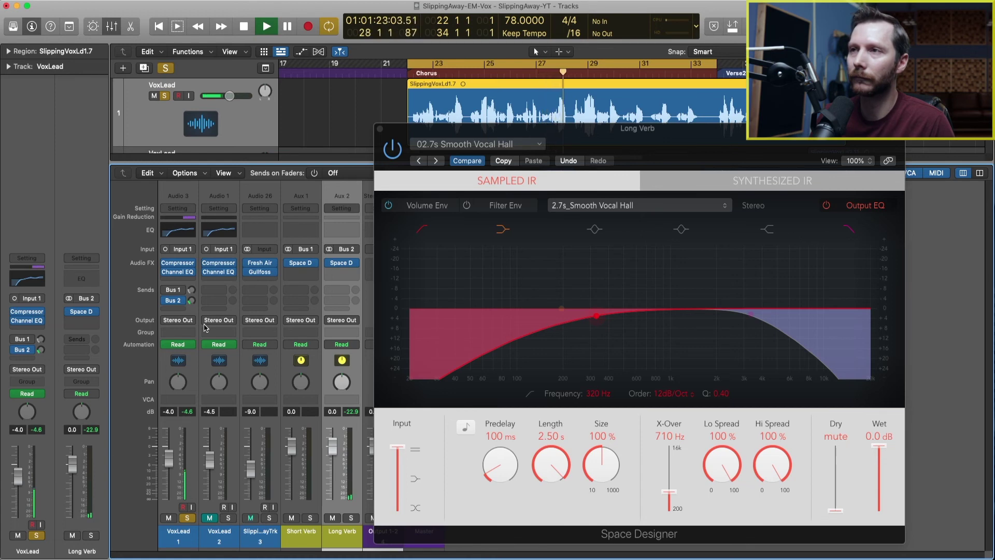
pyautogui.press('space')
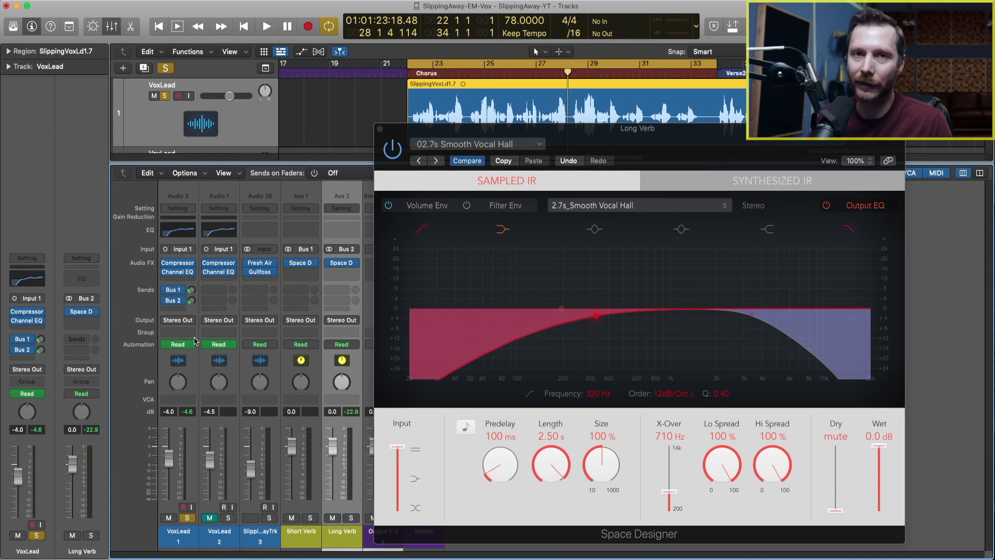
# Play the chorus with both reverbs active, unsolo VoxLead, and listen to the vocal in the full mix.
pyautogui.press('space')
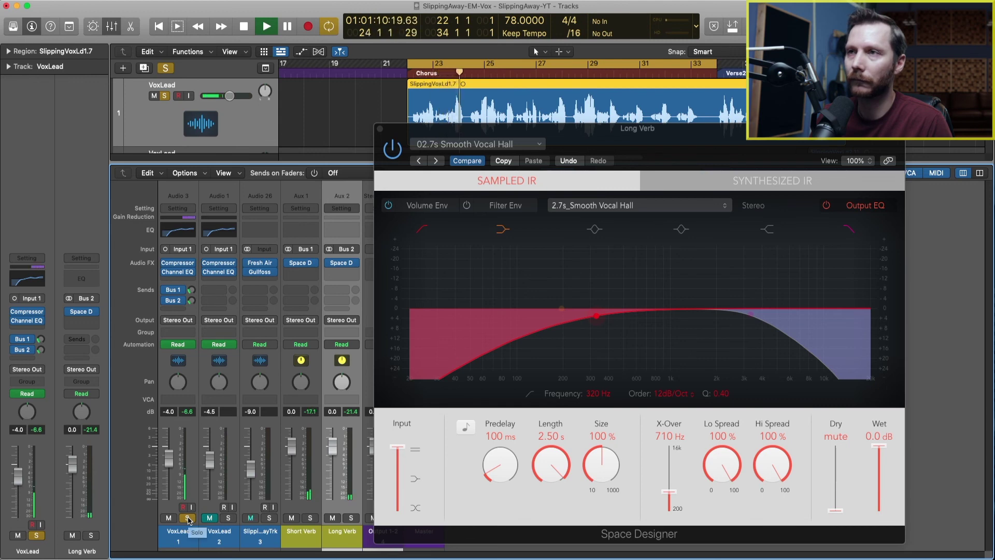
pyautogui.press('space')
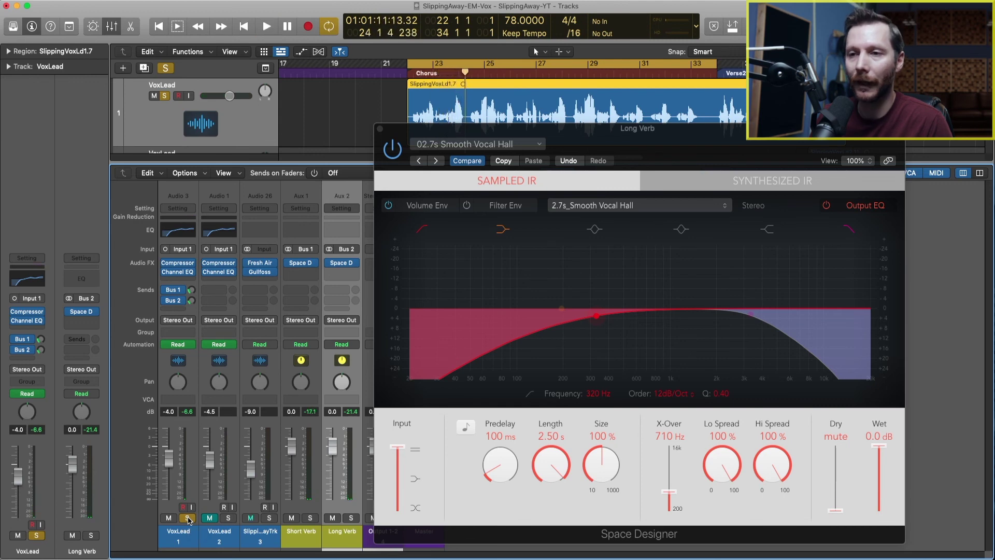
pyautogui.click(188, 517)
pyautogui.press('space')
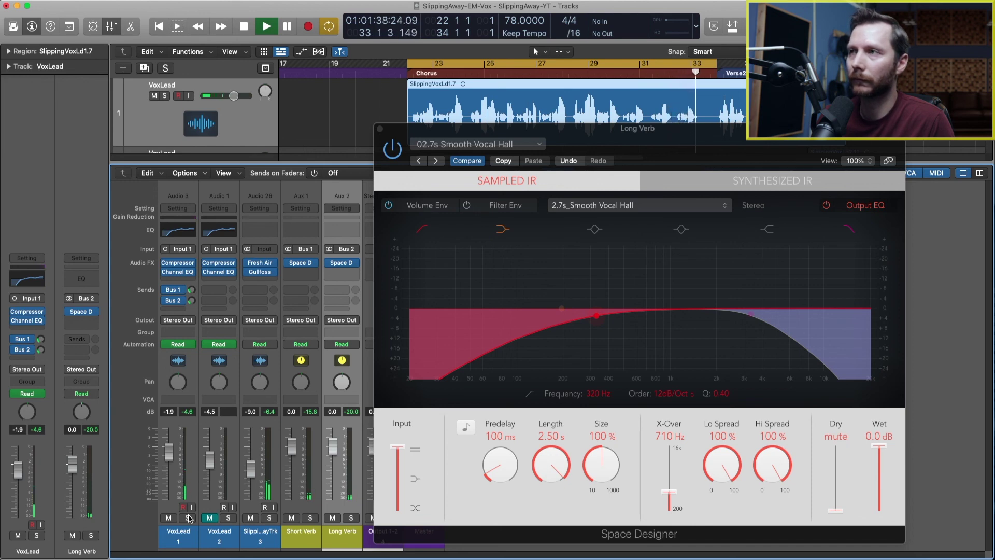
pyautogui.press('space')
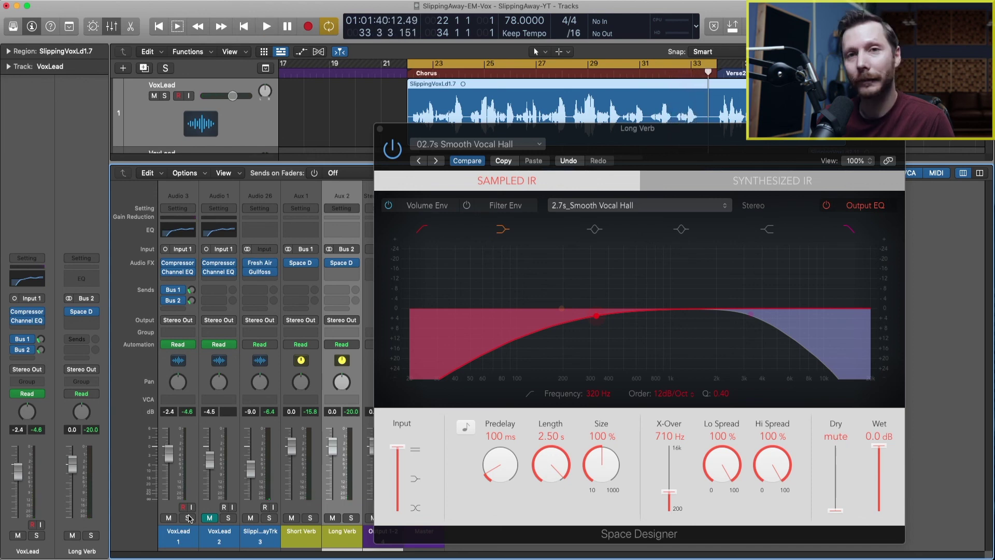